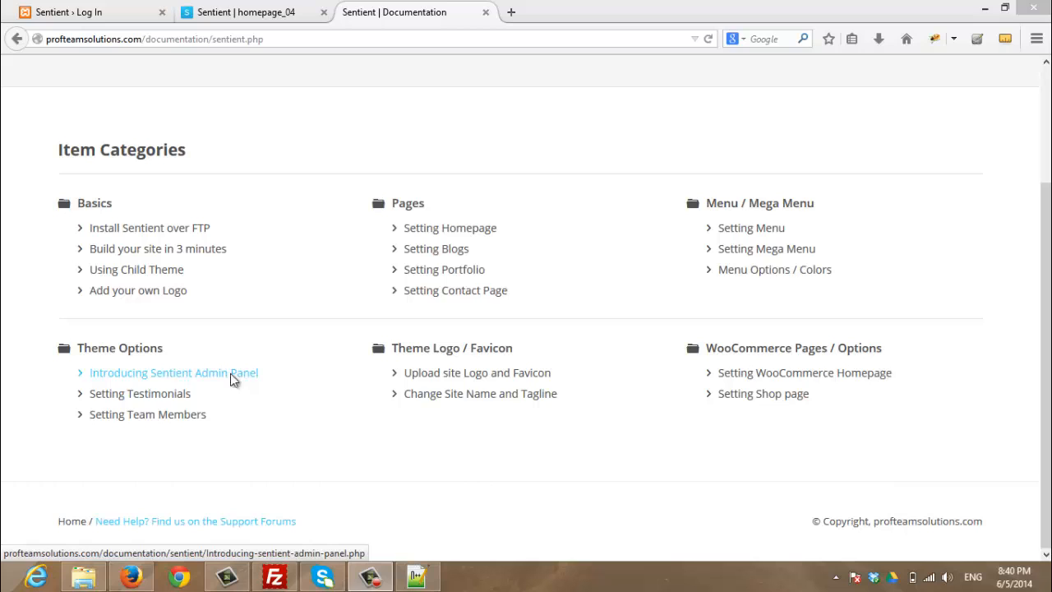
Leave the Sentient documentation for the WordPress login page
left_click(110, 10)
Log in to WordPress with the administrator username and password
left_click(480, 326)
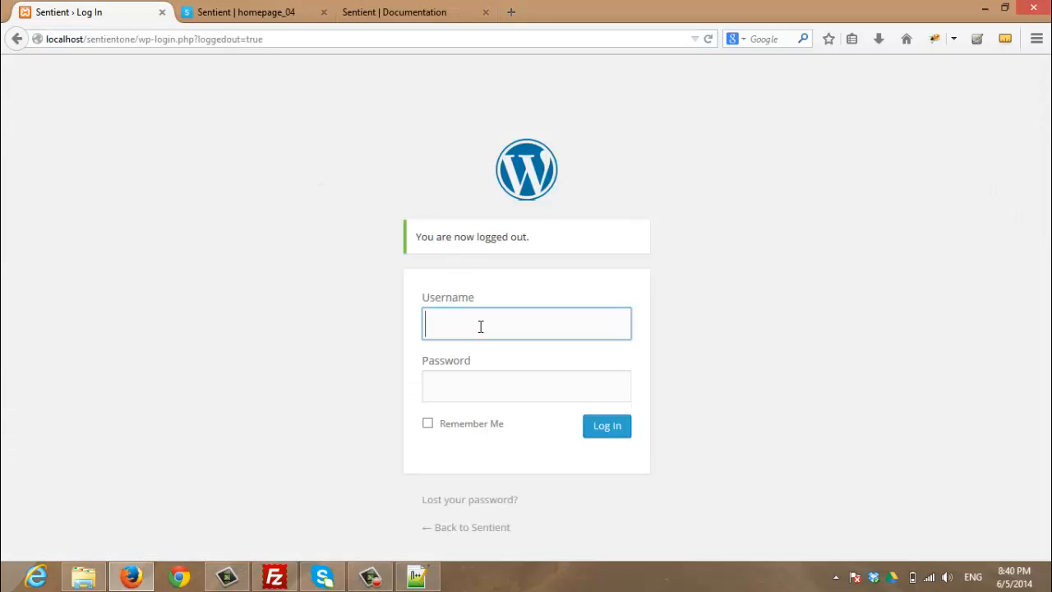
type("admin")
key("Tab")
type("ad")
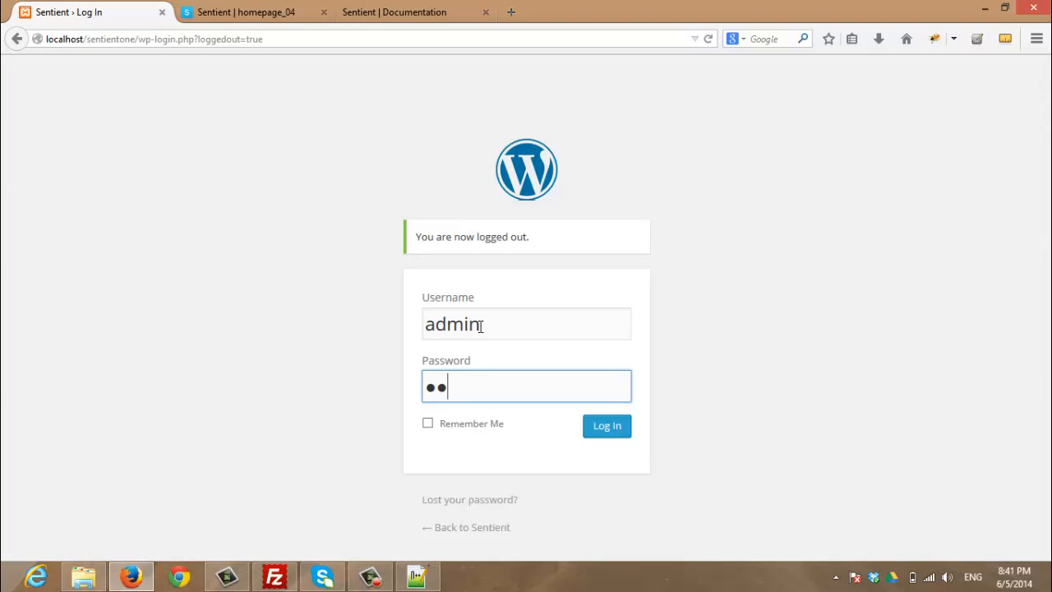
type("min1")
key("Return")
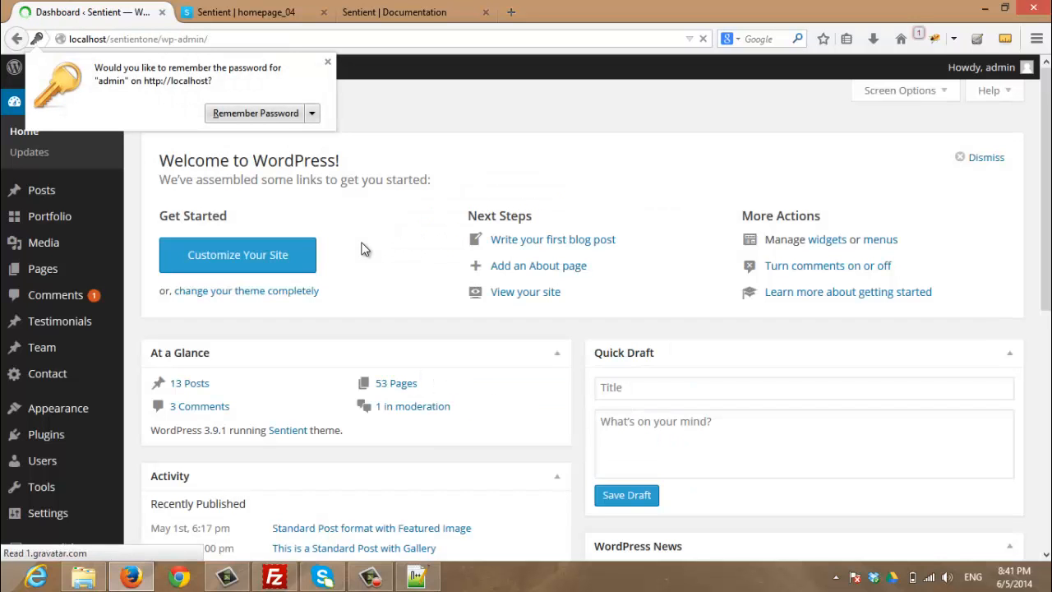
Dismiss the save-password prompt and open Appearance > Sentient
left_click(327, 62)
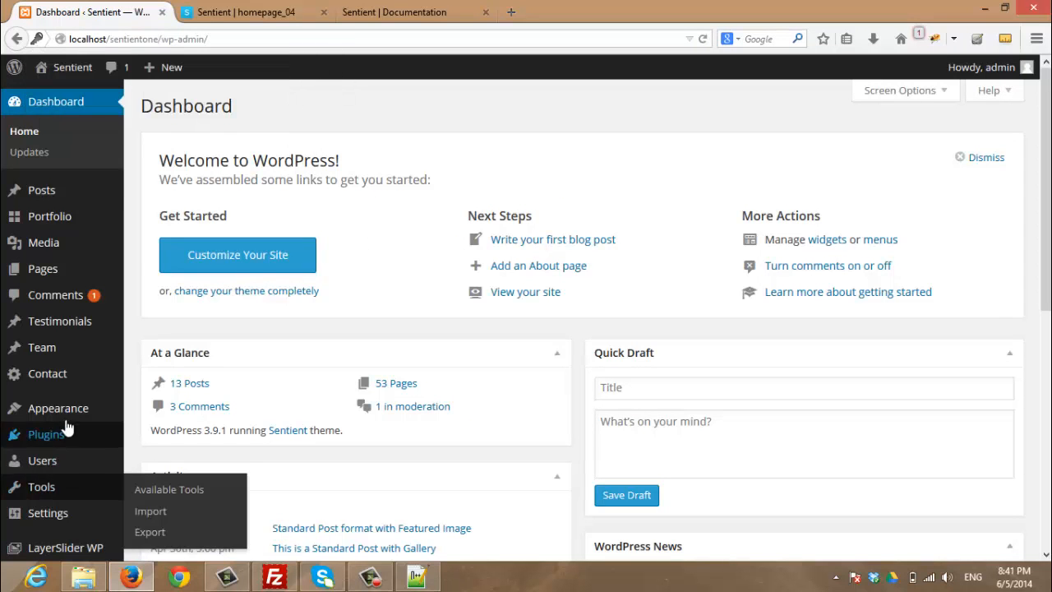
mouse_move(74, 409)
left_click(131, 483)
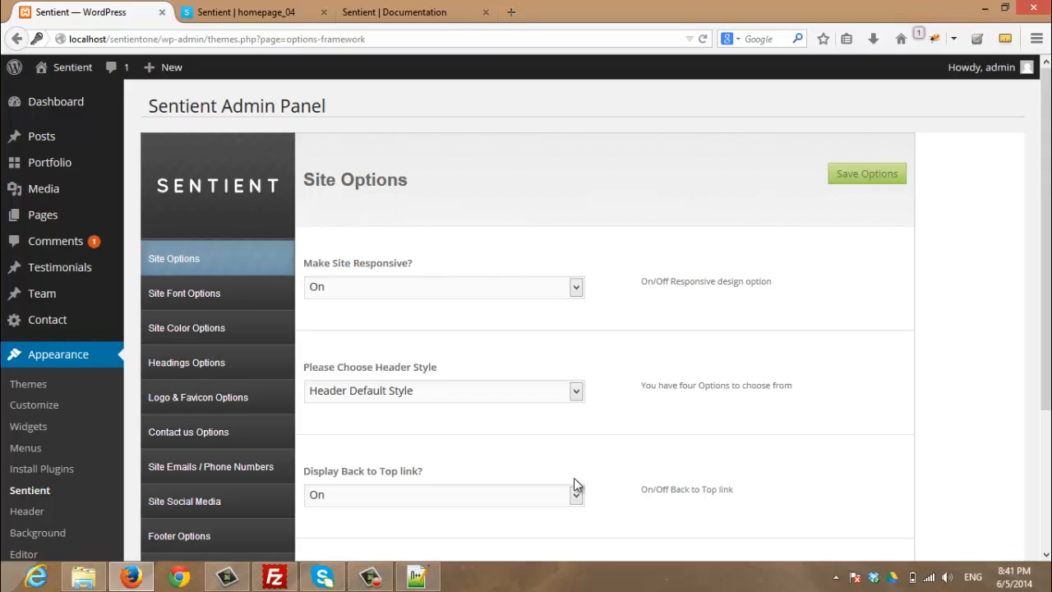
Keep 'Make Site Responsive?' set to On
scroll(575, 481, "down", 1)
scroll(575, 480, "down", 2)
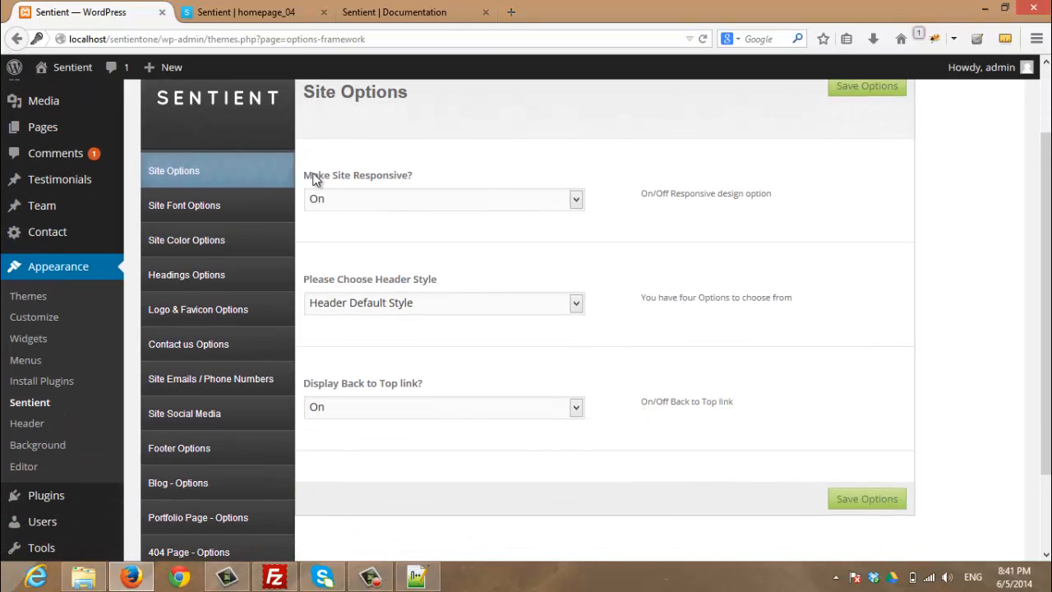
left_click(541, 204)
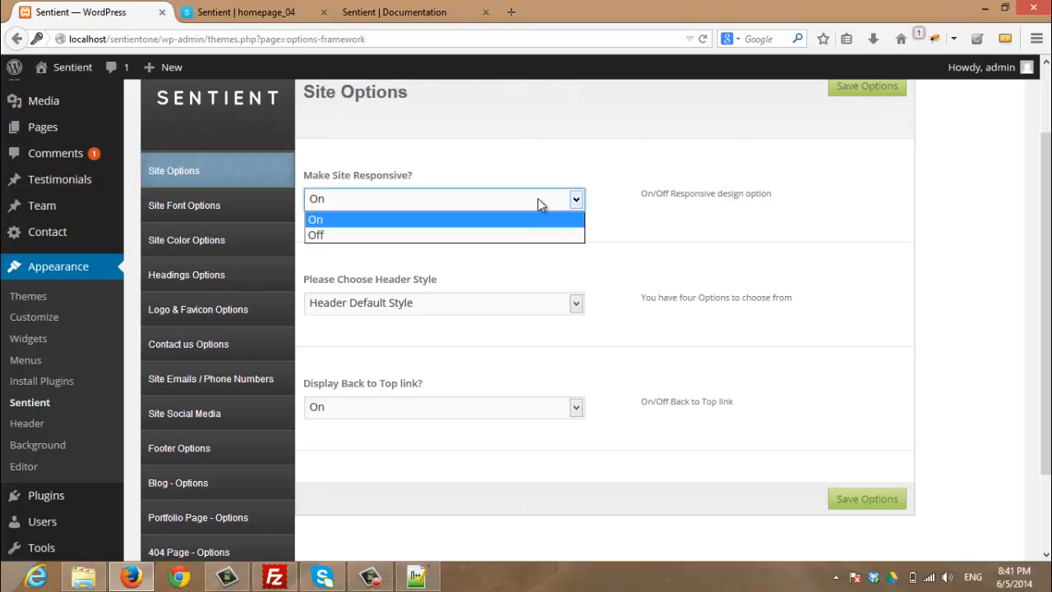
left_click(544, 217)
Choose Header Style Two under 'Please Choose Header Style'
scroll(564, 266, "down", 3)
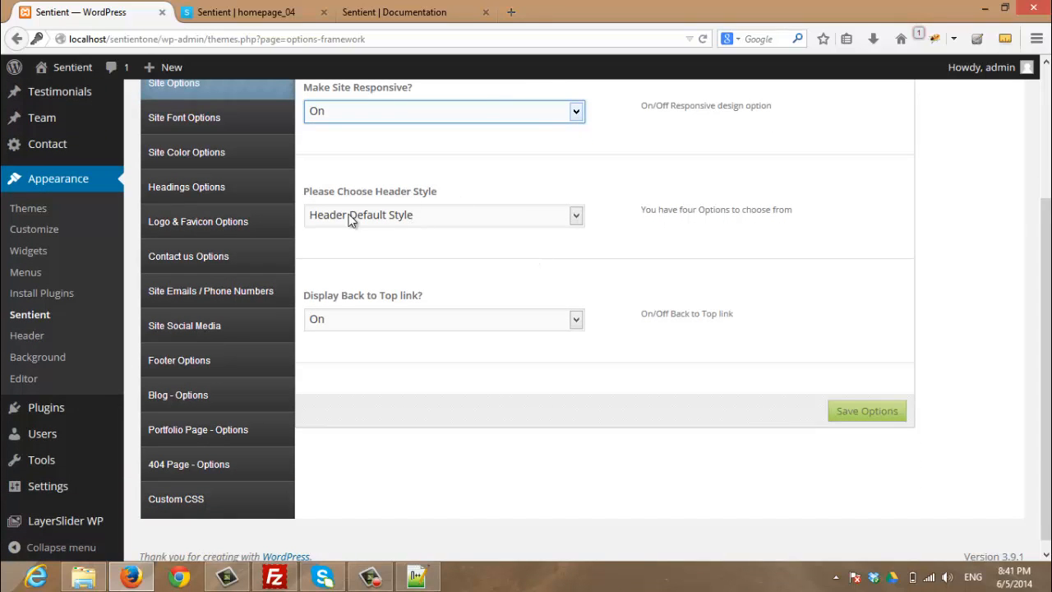
left_click(441, 217)
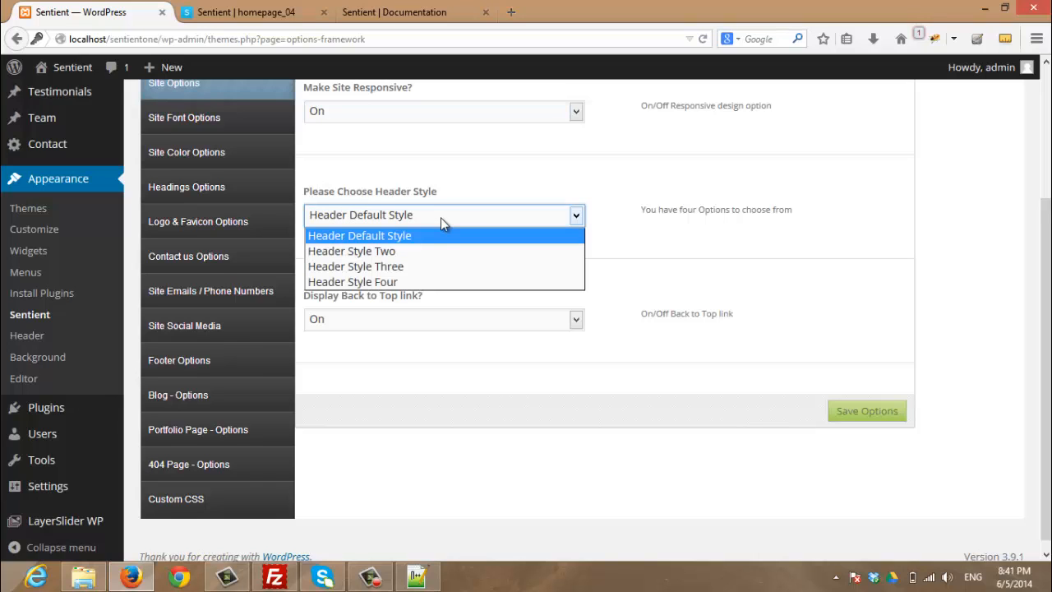
left_click(407, 253)
Save Header Style Two and load the localhost/sentientone/ front page in a new tab
left_click(855, 412)
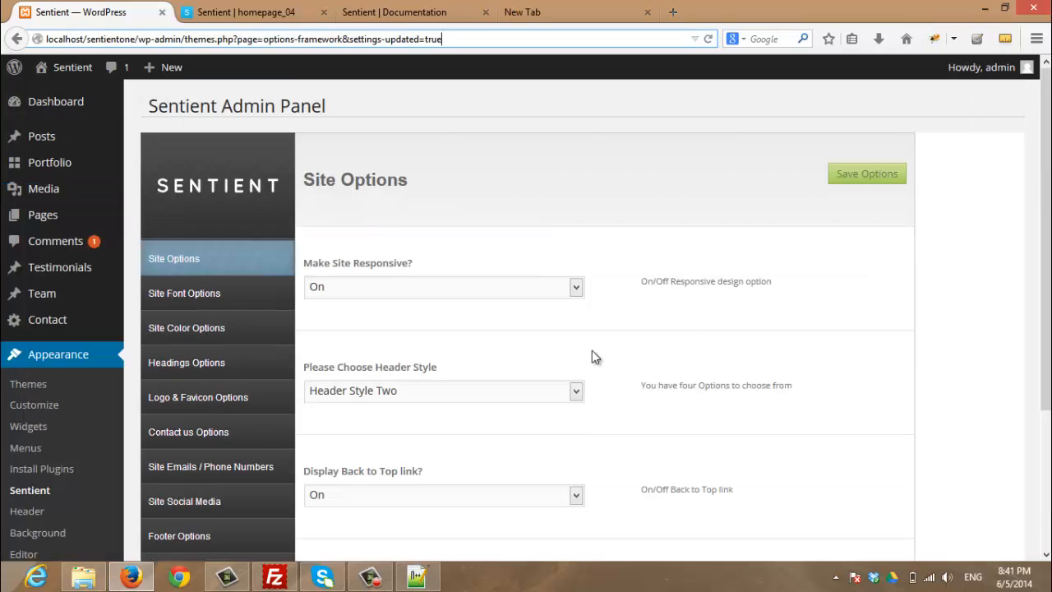
left_click_drag(573, 14, 211, 10)
type("http://localhost/sentientone/wp-admin/themes.php?page=options-framework&settings-updated=true")
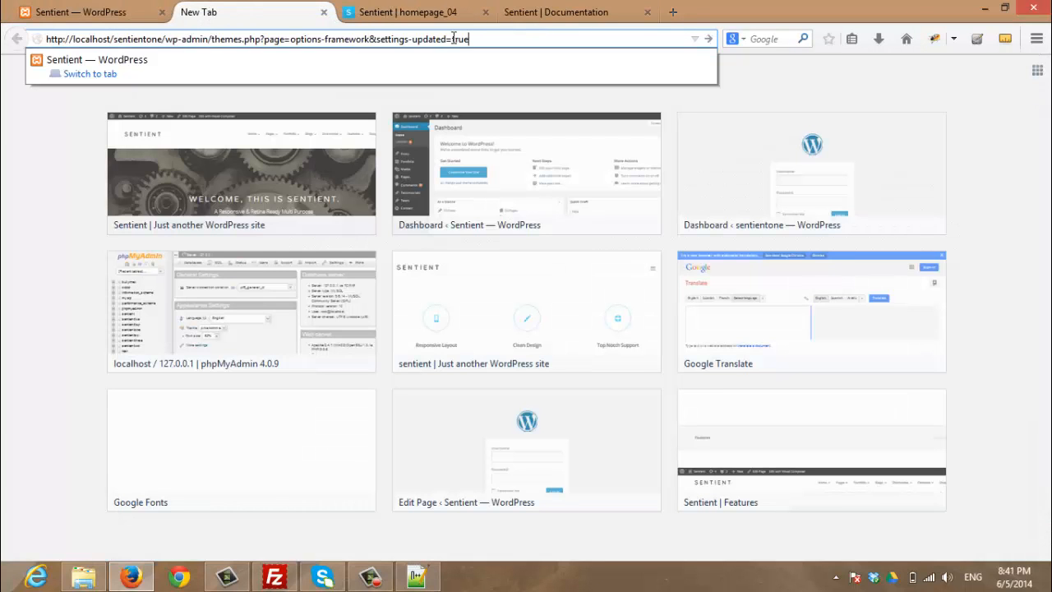
left_click_drag(469, 38, 169, 39)
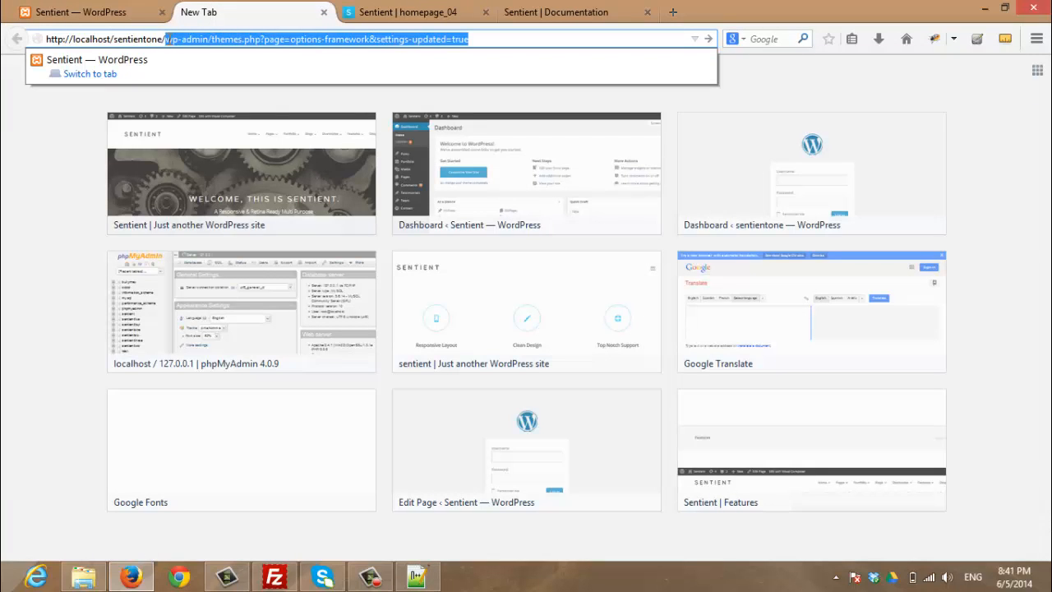
key("BackSpace")
key("Return")
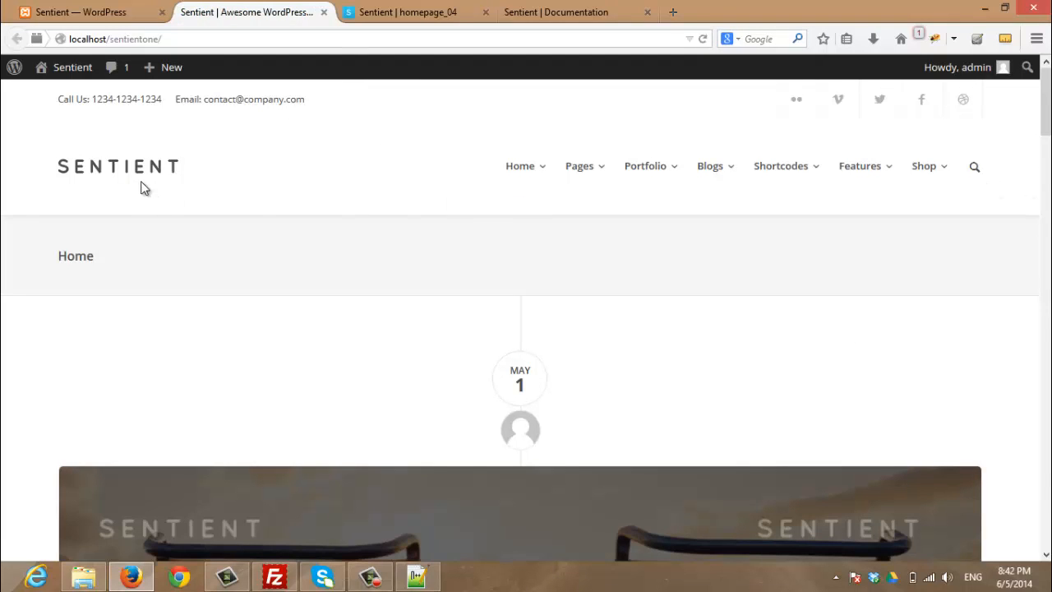
Switch the header style to Header Style Four and save the options
left_click(85, 10)
scroll(414, 289, "down", 2)
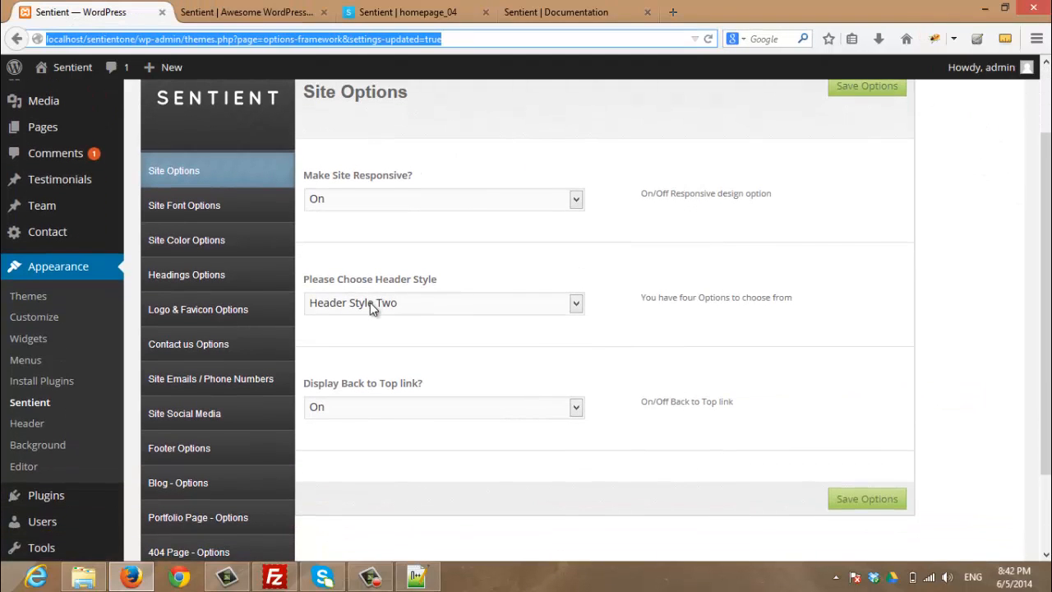
left_click(370, 302)
left_click(354, 369)
left_click(870, 503)
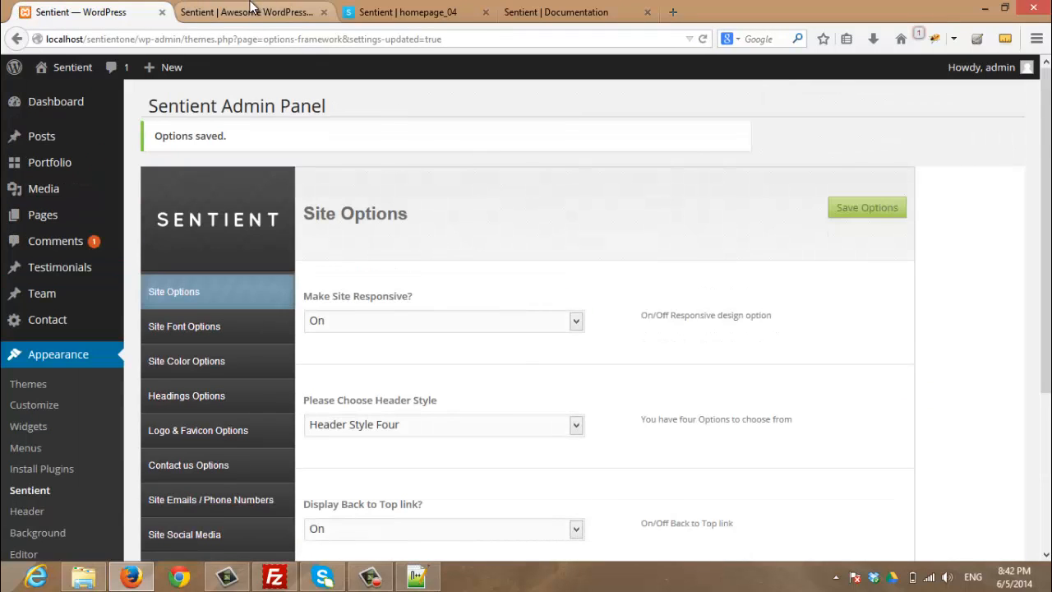
Reload the front page to see the menu below the logo
left_click(247, 12)
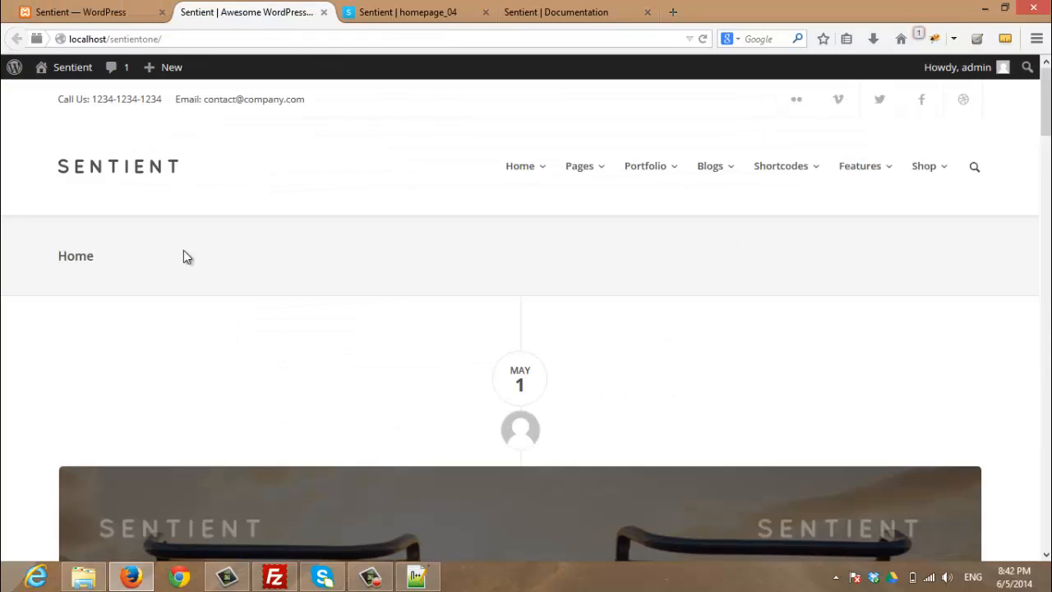
key("F5")
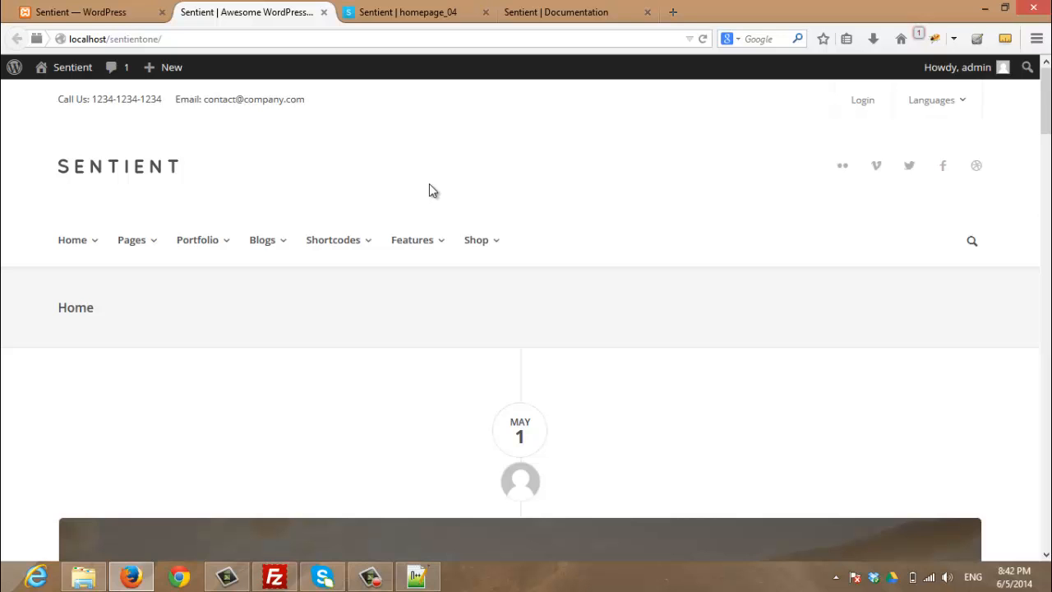
left_click(112, 18)
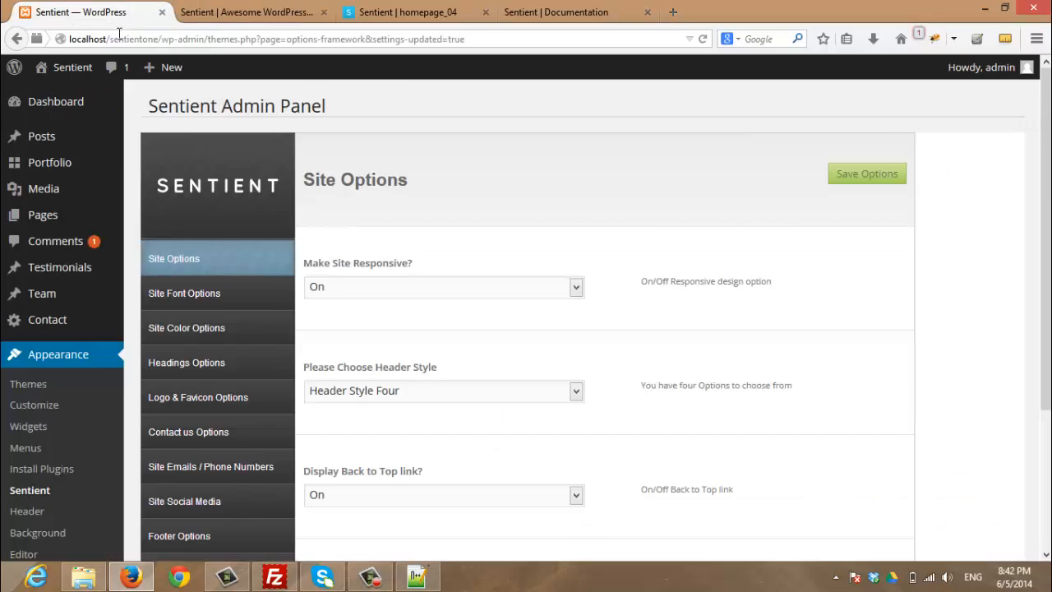
Check the back-to-top arrow on the live front page
scroll(403, 270, "down", 3)
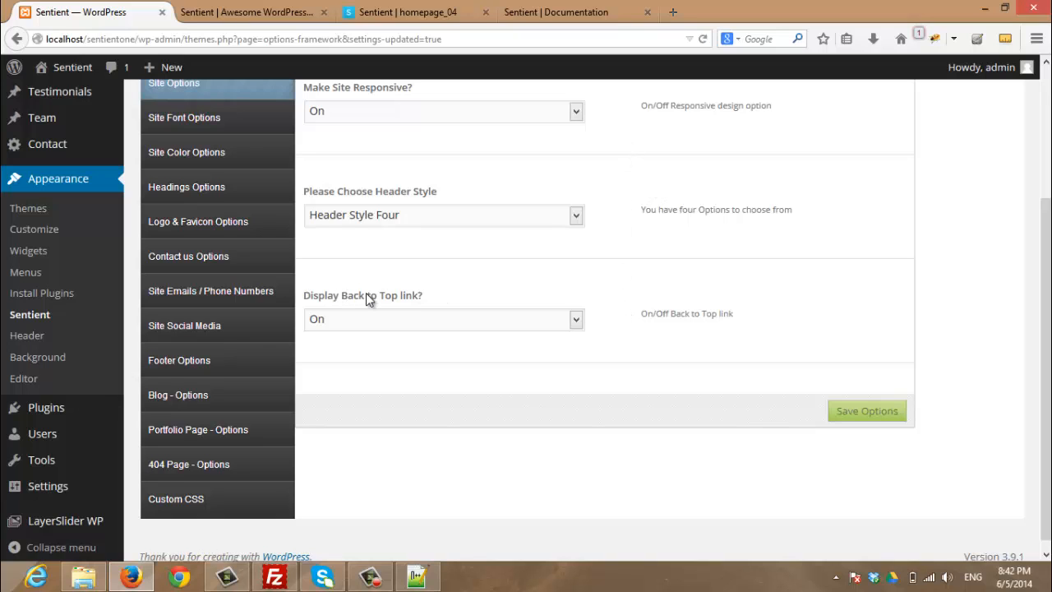
left_click(219, 11)
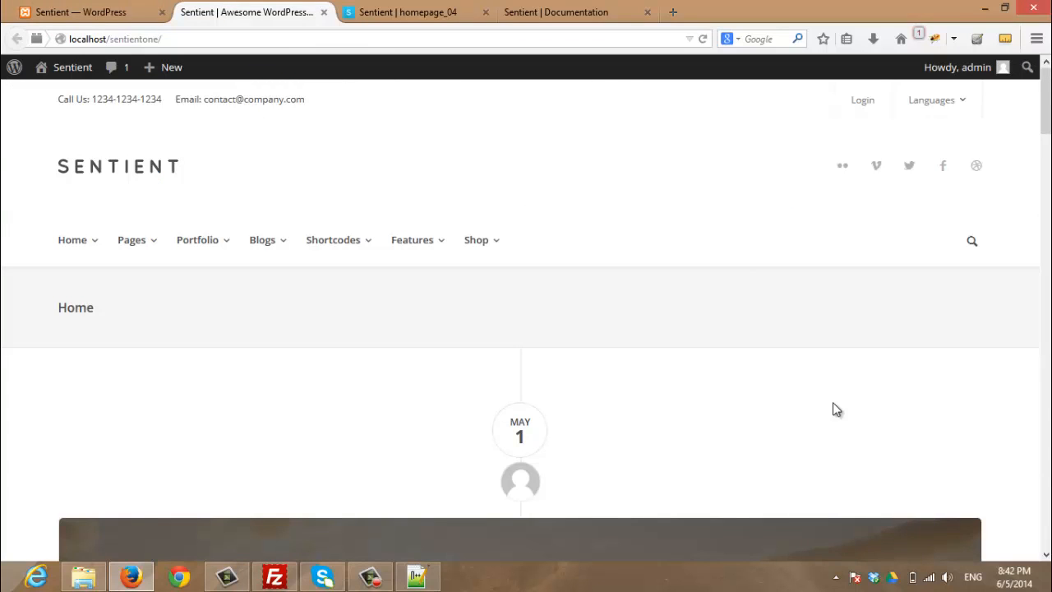
scroll(875, 380, "down", 5)
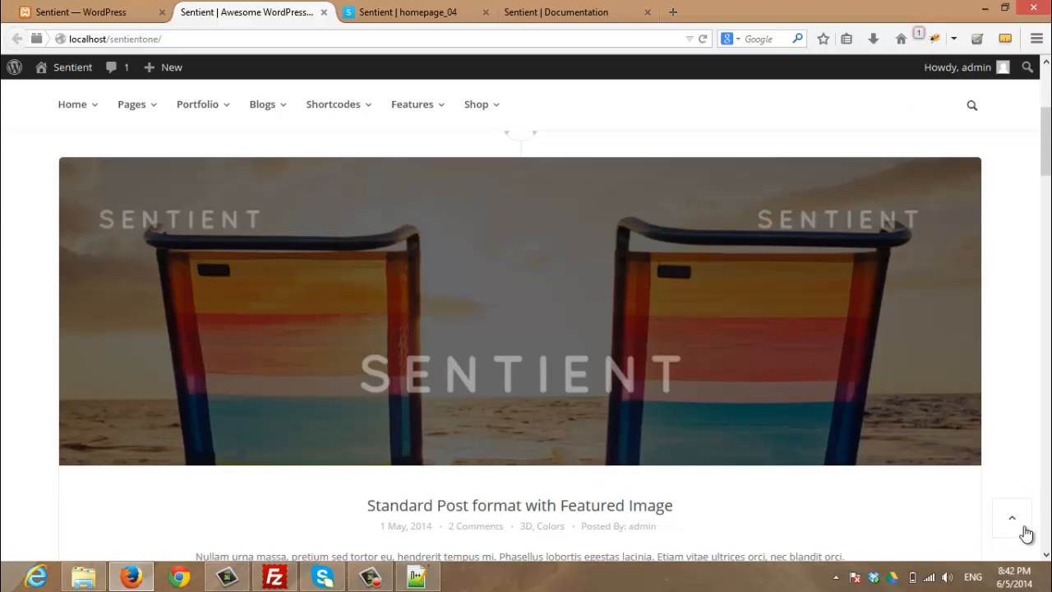
Keep 'Display Back to Top link?' On and save the Site Options
left_click(123, 12)
left_click(382, 317)
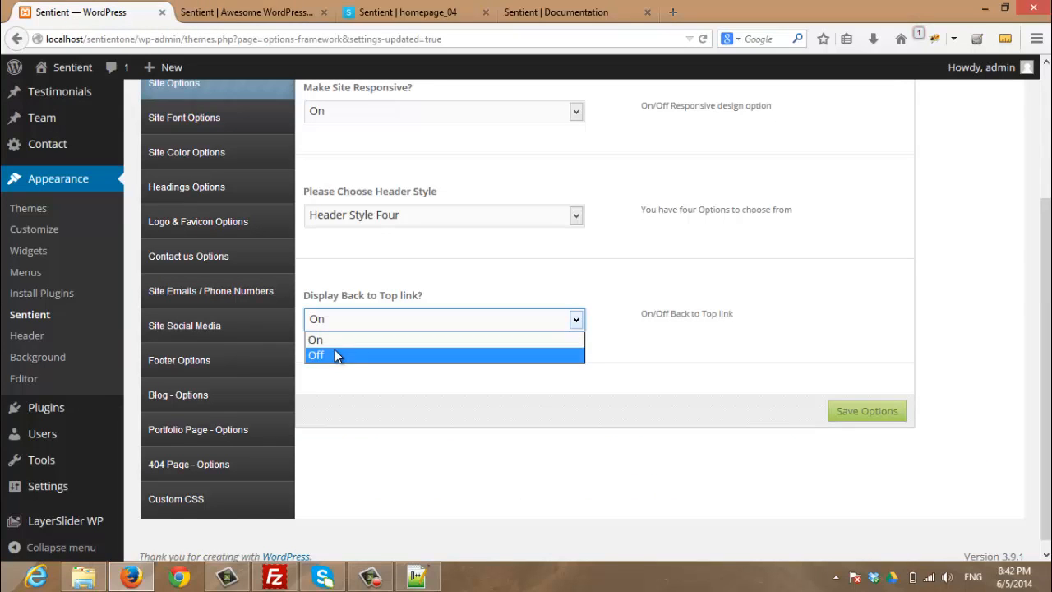
key("Escape")
scroll(568, 413, "up", 4)
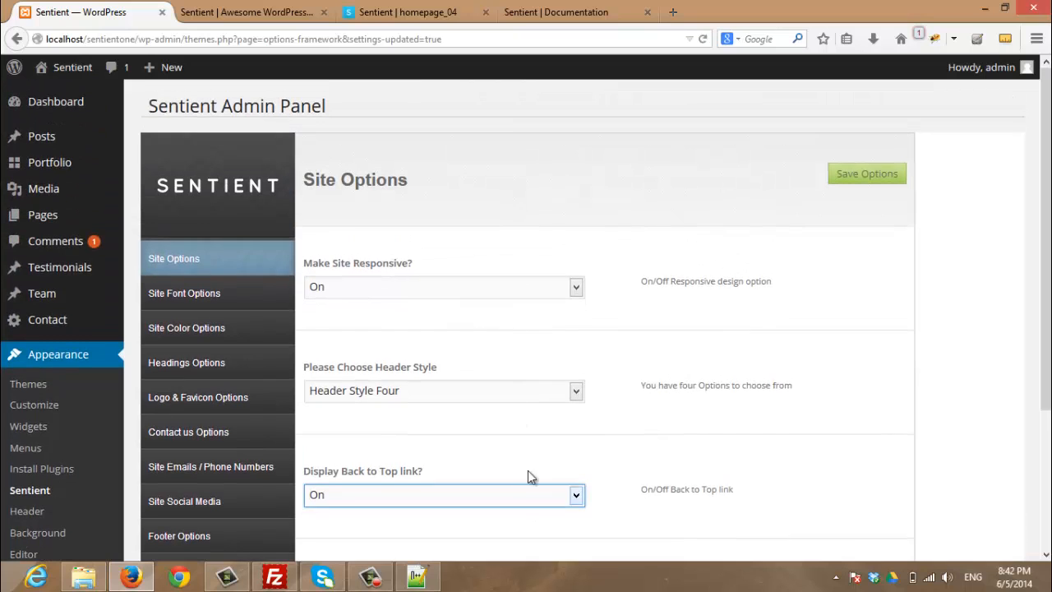
scroll(728, 498, "down", 2)
left_click(872, 499)
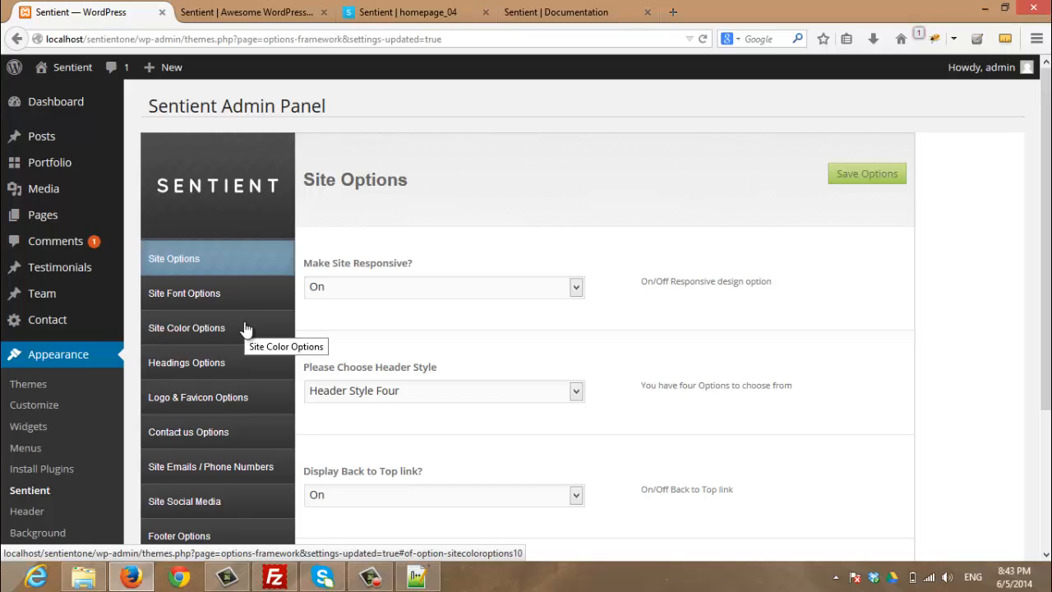
Review Headings Options from H1 27px to H6 13px and save them
scroll(246, 327, "down", 2)
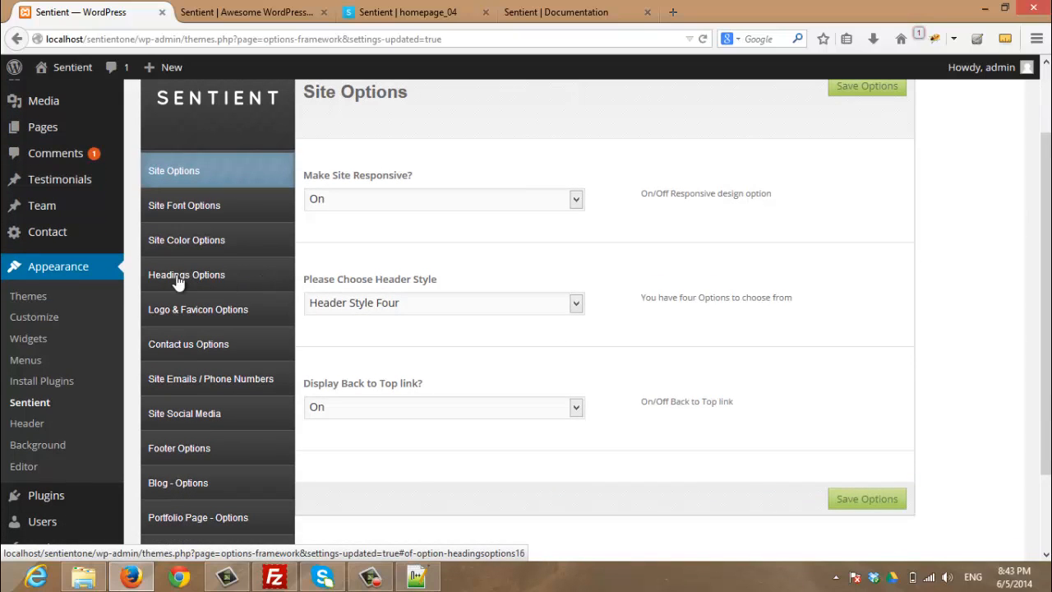
left_click(255, 284)
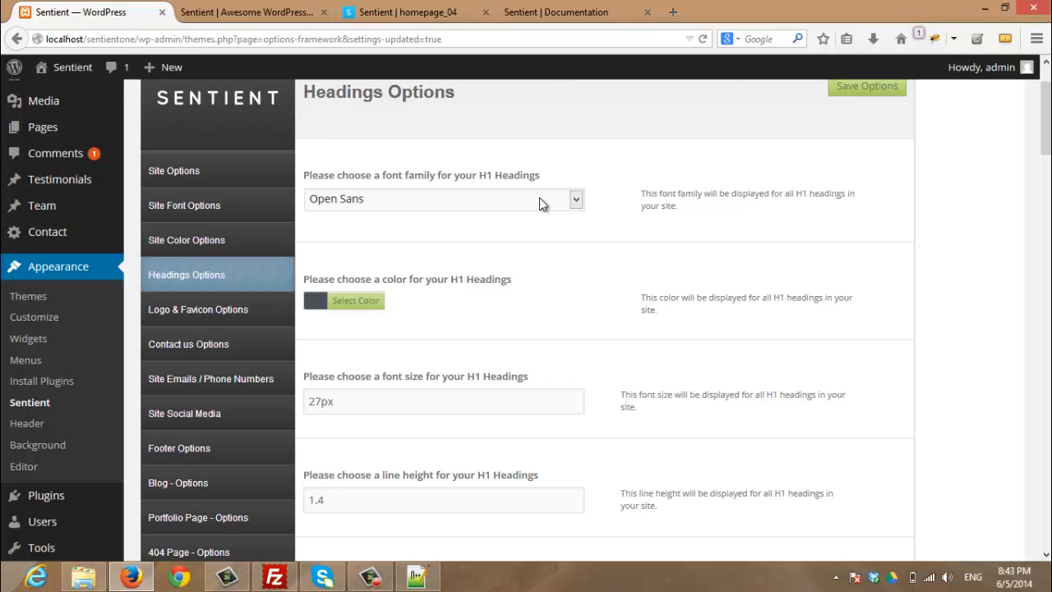
scroll(540, 202, "down", 2)
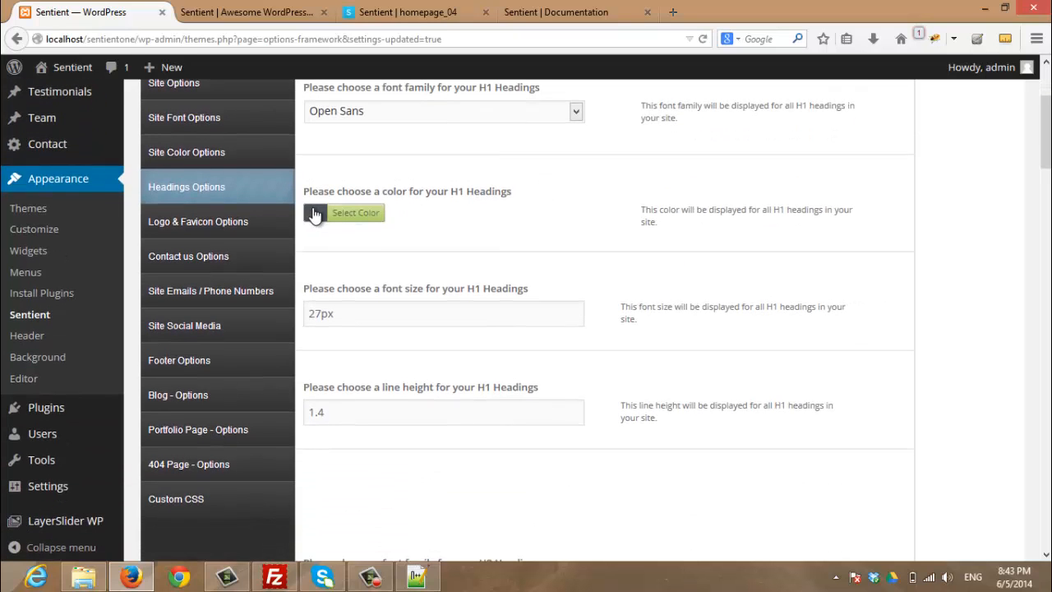
scroll(350, 215, "down", 2)
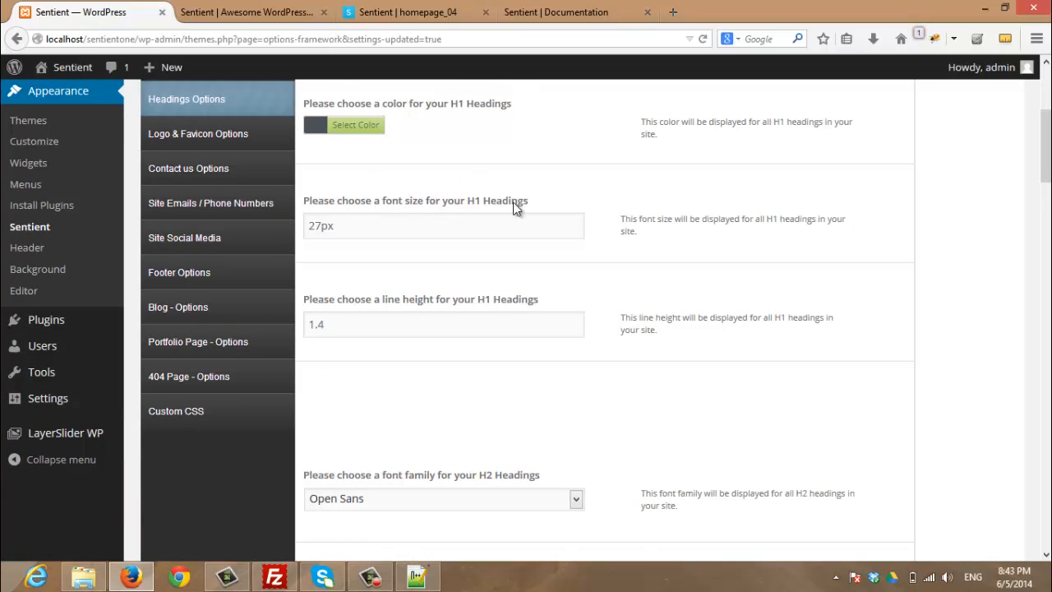
scroll(418, 237, "down", 2)
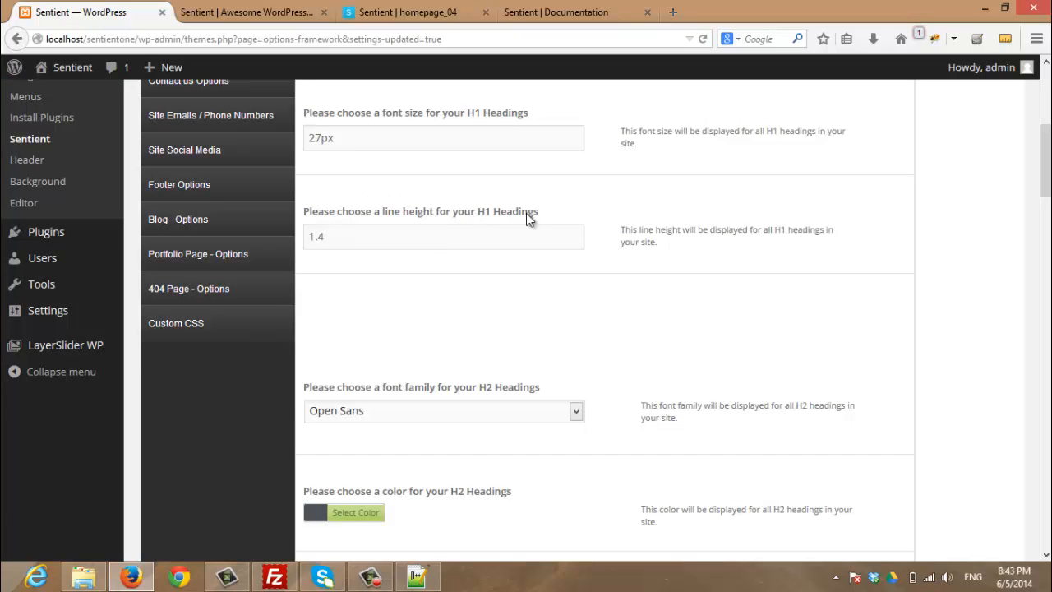
scroll(553, 263, "down", 20)
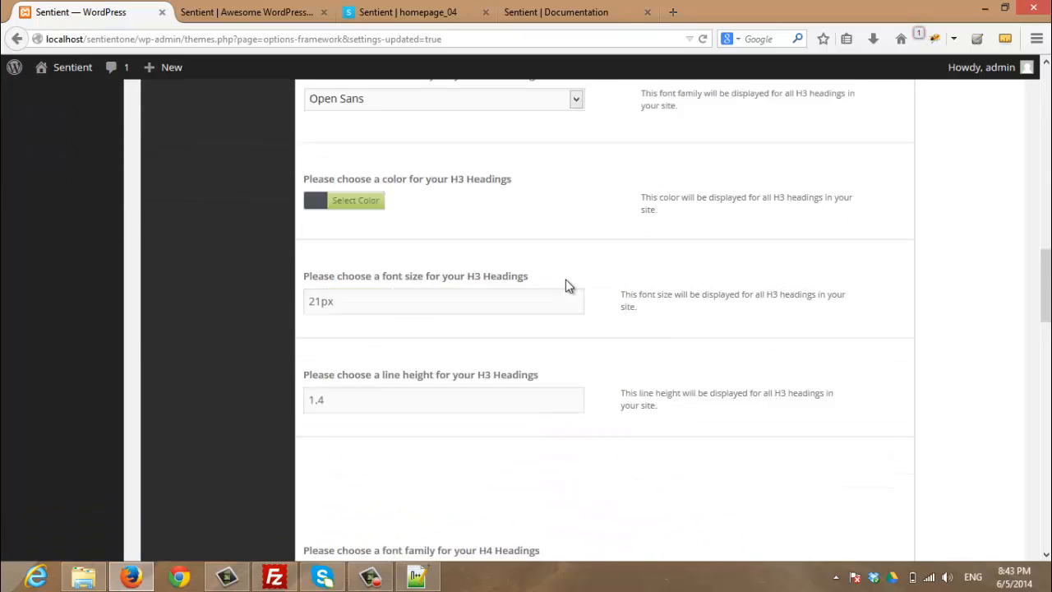
scroll(567, 292, "down", 15)
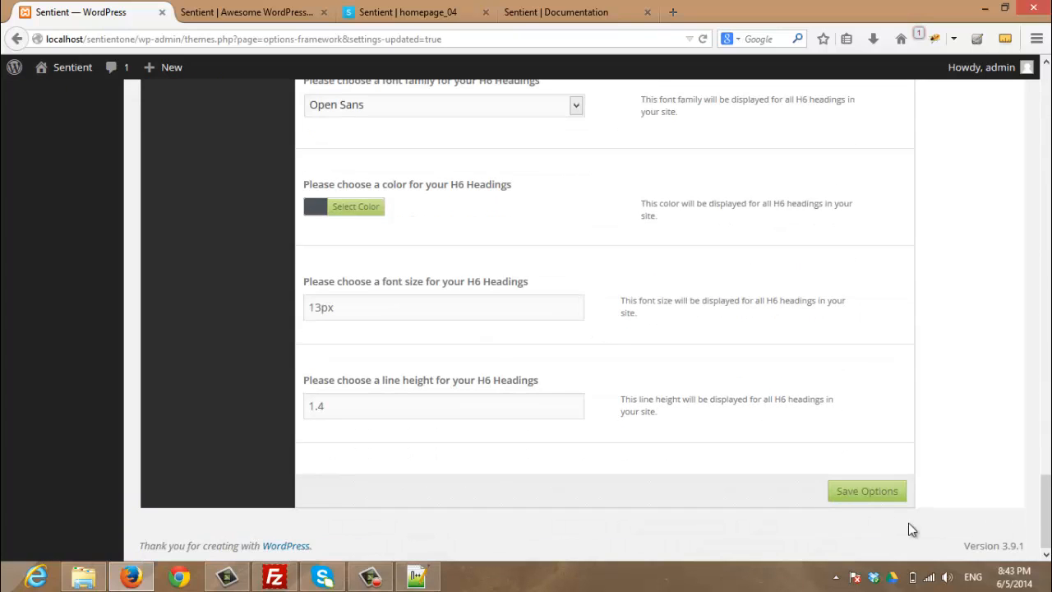
left_click(896, 494)
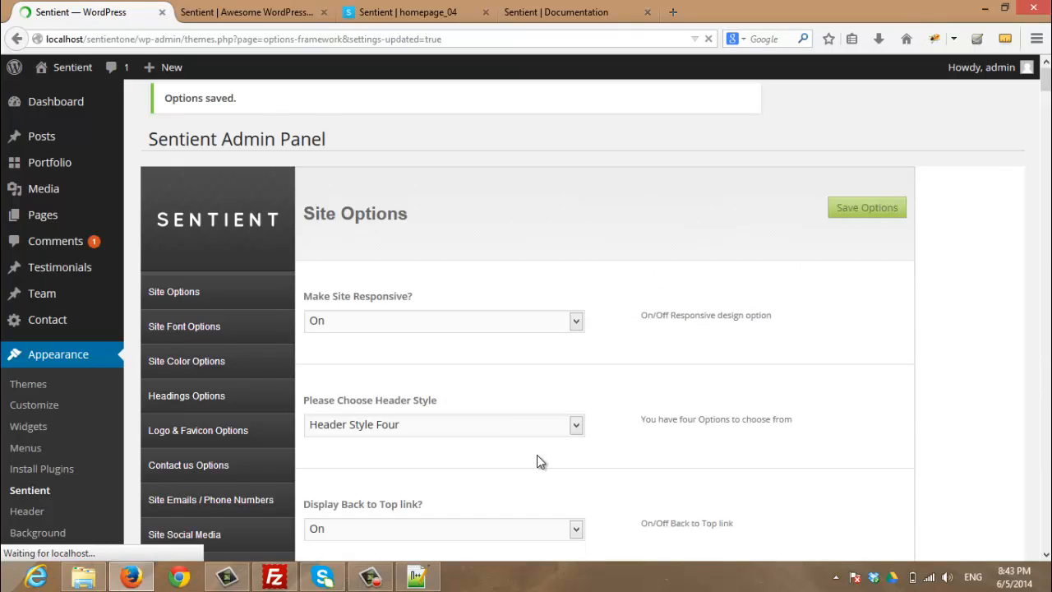
scroll(204, 274, "down", 3)
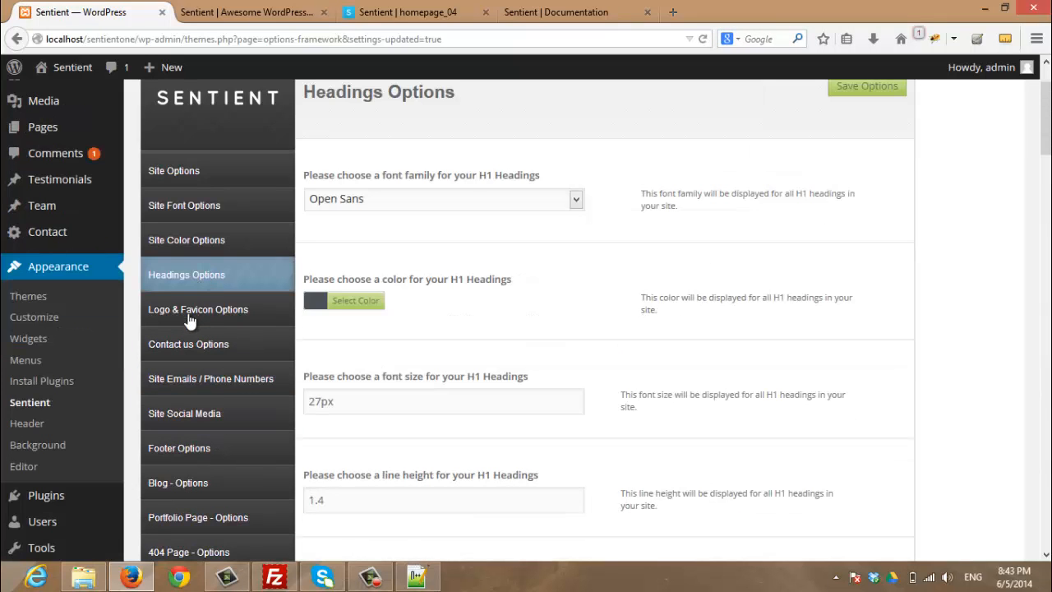
Browse Logo & Favicon Options, then Contact us Options with the map logo On
left_click(161, 317)
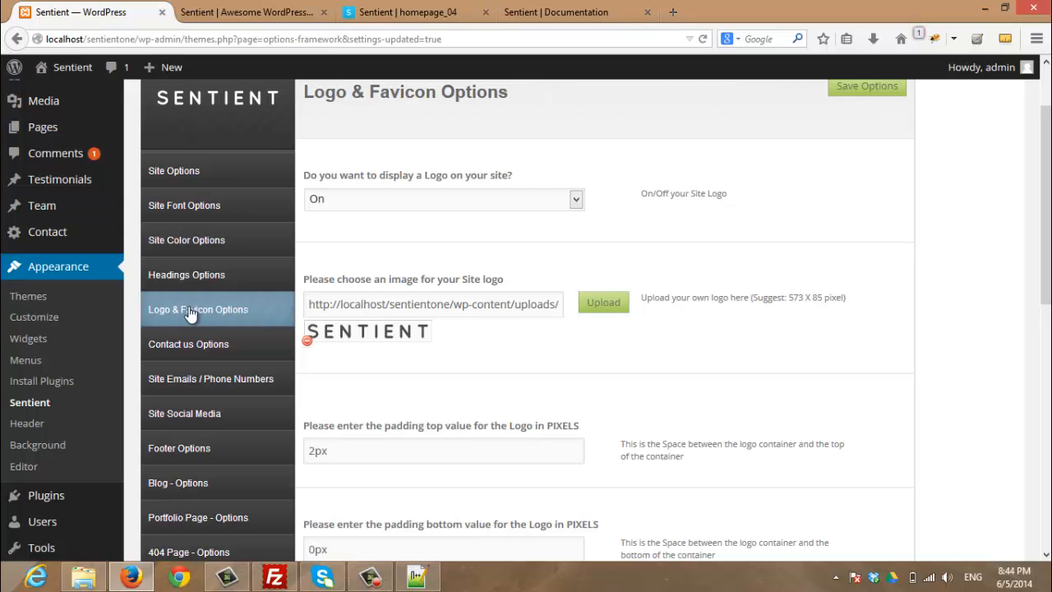
left_click(242, 346)
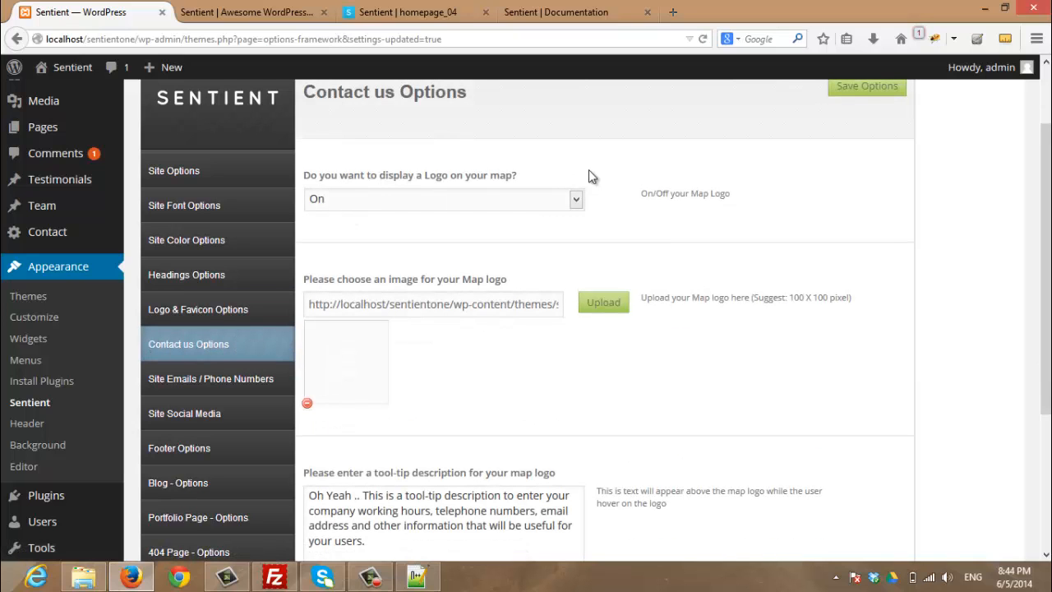
scroll(595, 365, "down", 5)
scroll(595, 365, "up", 5)
Inspect the map logo tooltip on the homepage_04 demo tab
left_click(413, 14)
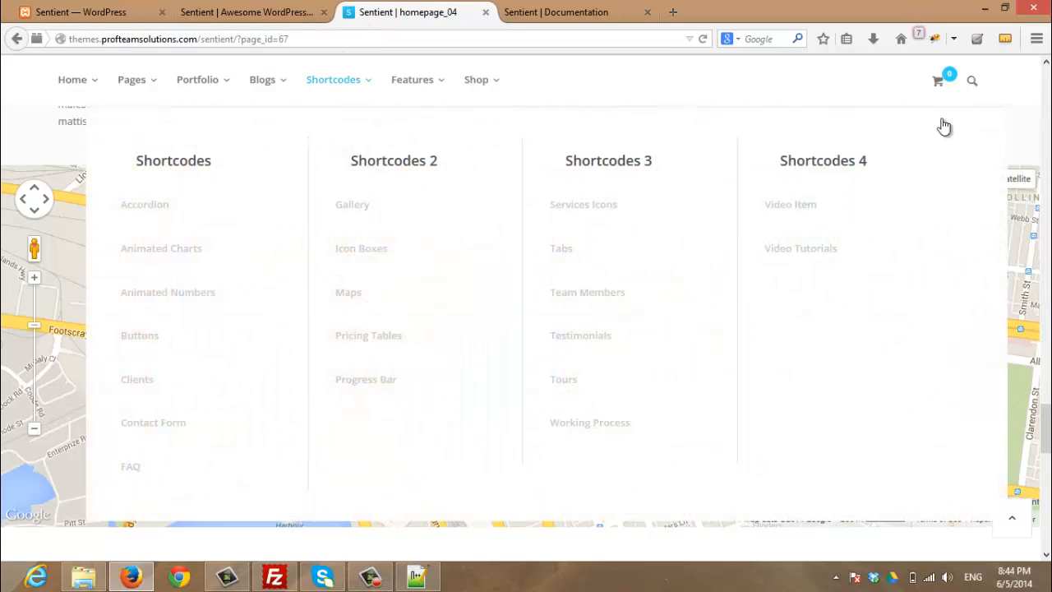
scroll(581, 187, "down", 1)
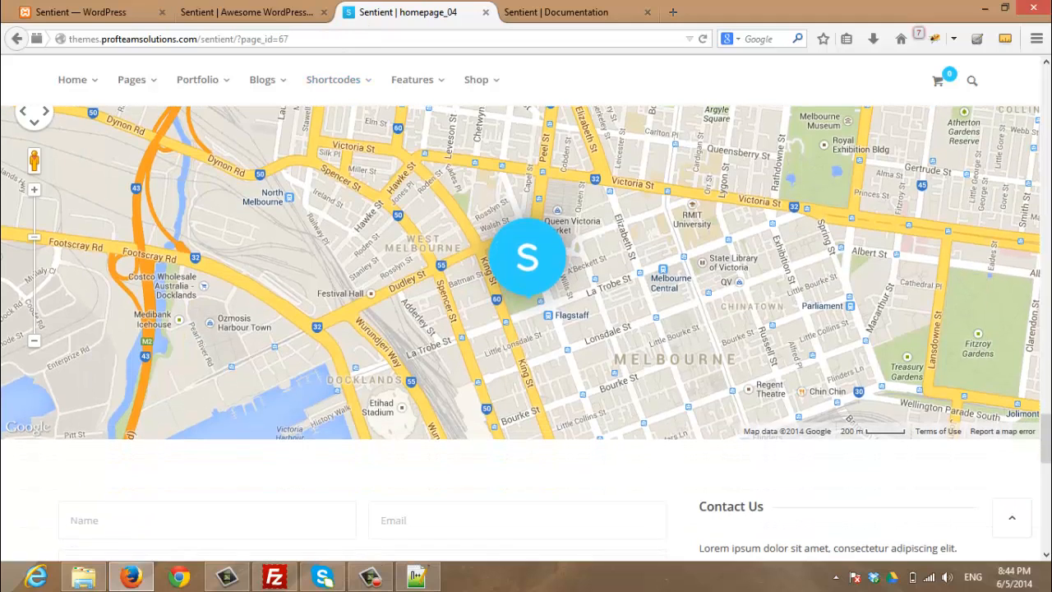
scroll(581, 188, "up", 1)
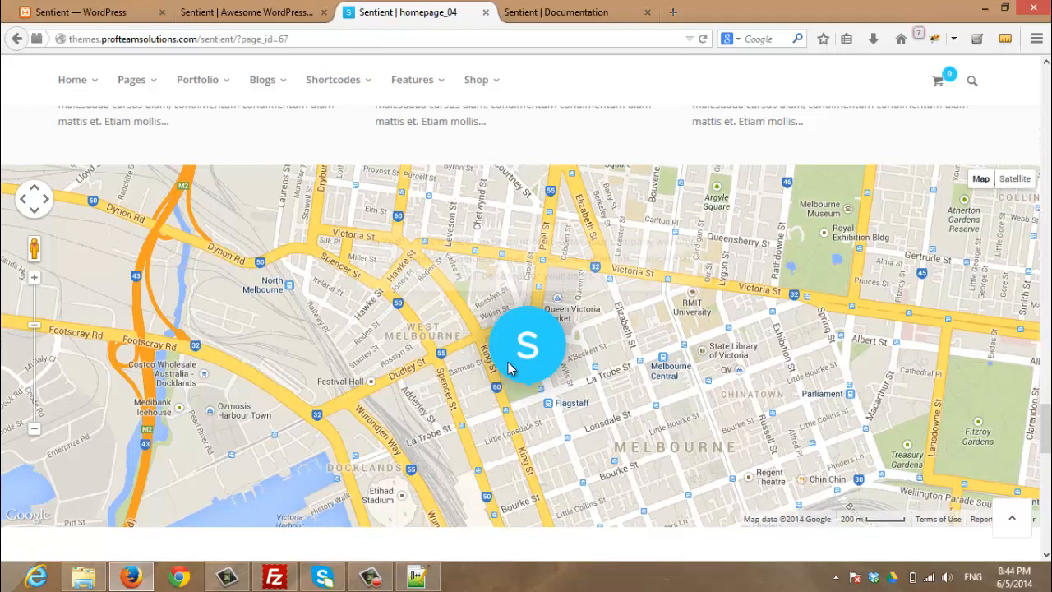
mouse_move(512, 369)
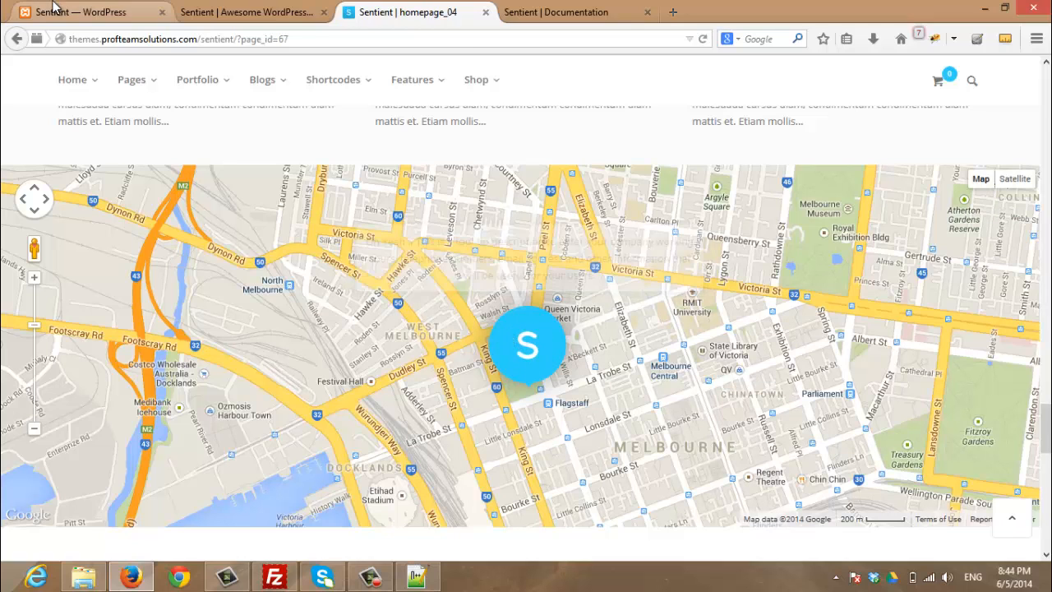
left_click(54, 10)
Keep the map logo On, recheck its tool-tip against the demo, and open Site Emails / Phone Numbers
left_click(365, 205)
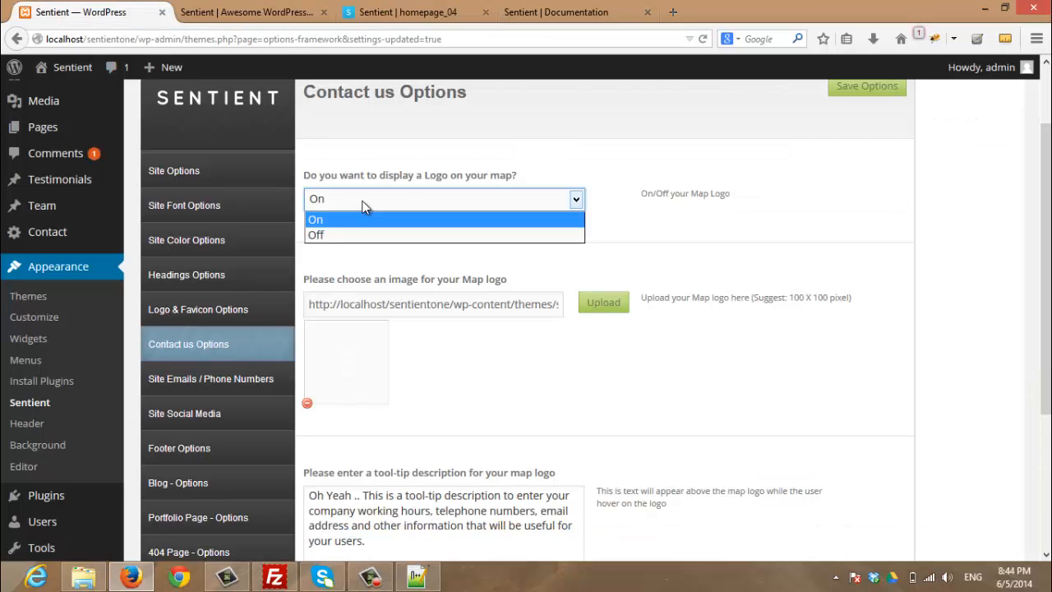
left_click(365, 206)
scroll(321, 277, "down", 2)
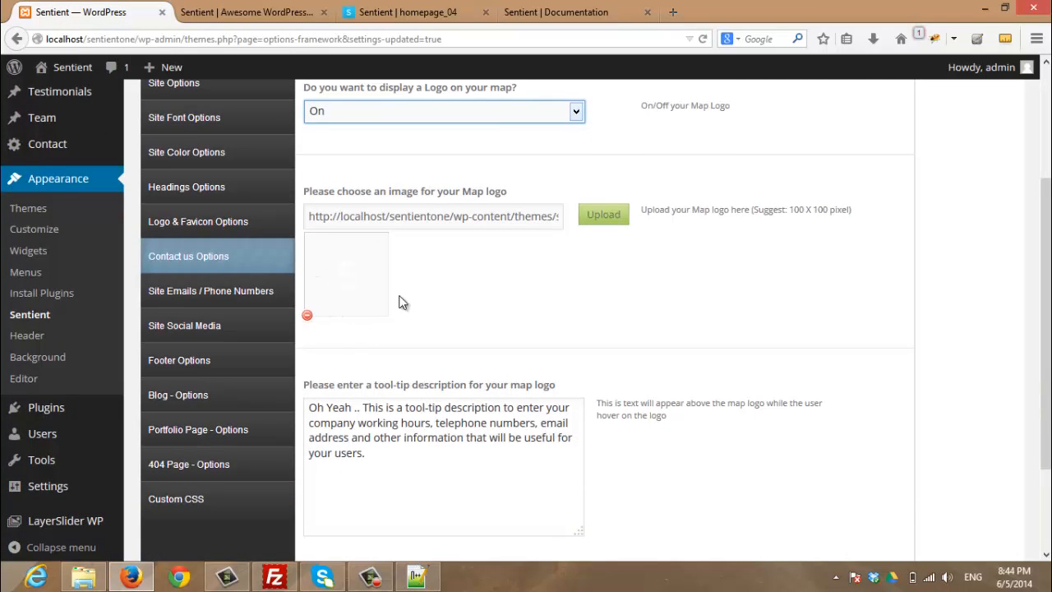
left_click(403, 12)
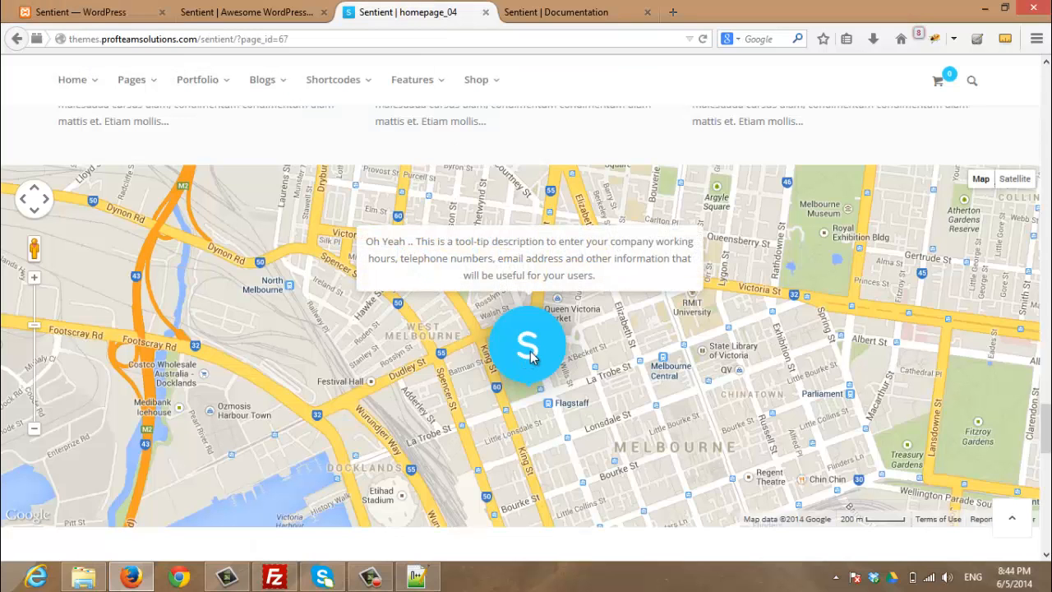
left_click(108, 10)
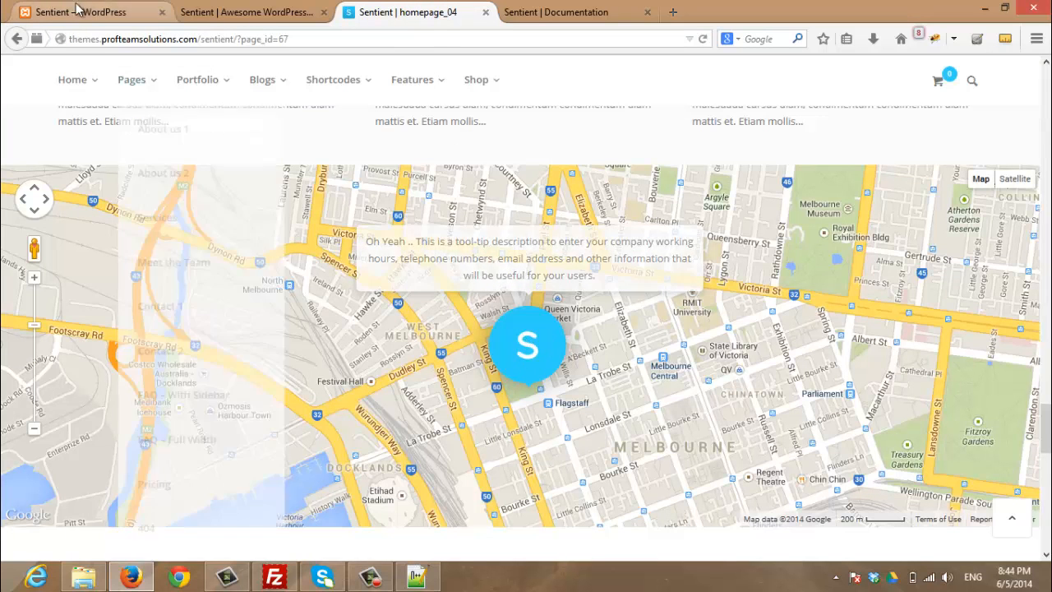
scroll(680, 301, "down", 2)
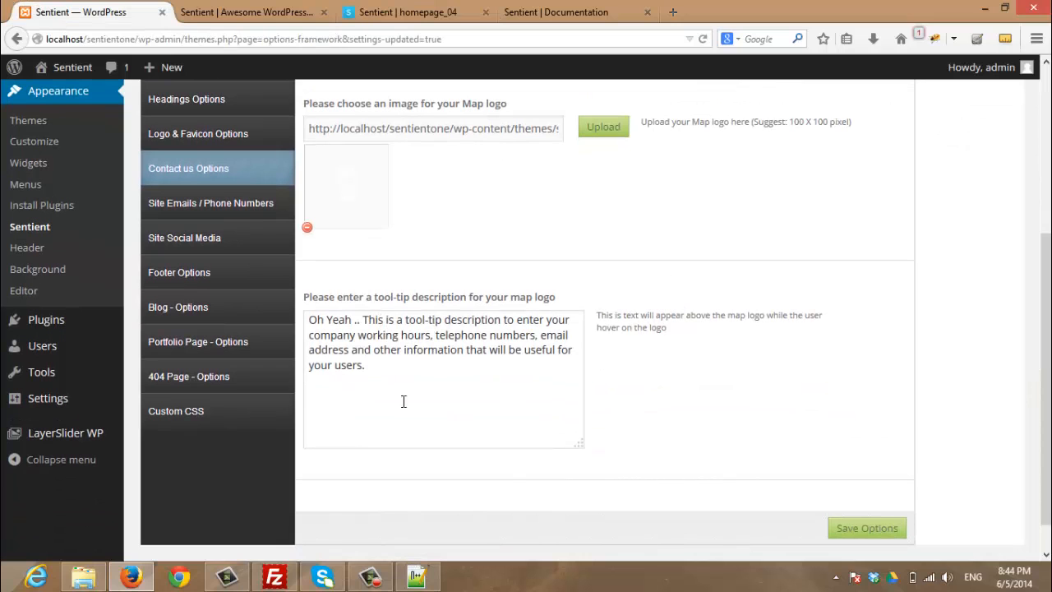
left_click(403, 13)
mouse_move(518, 365)
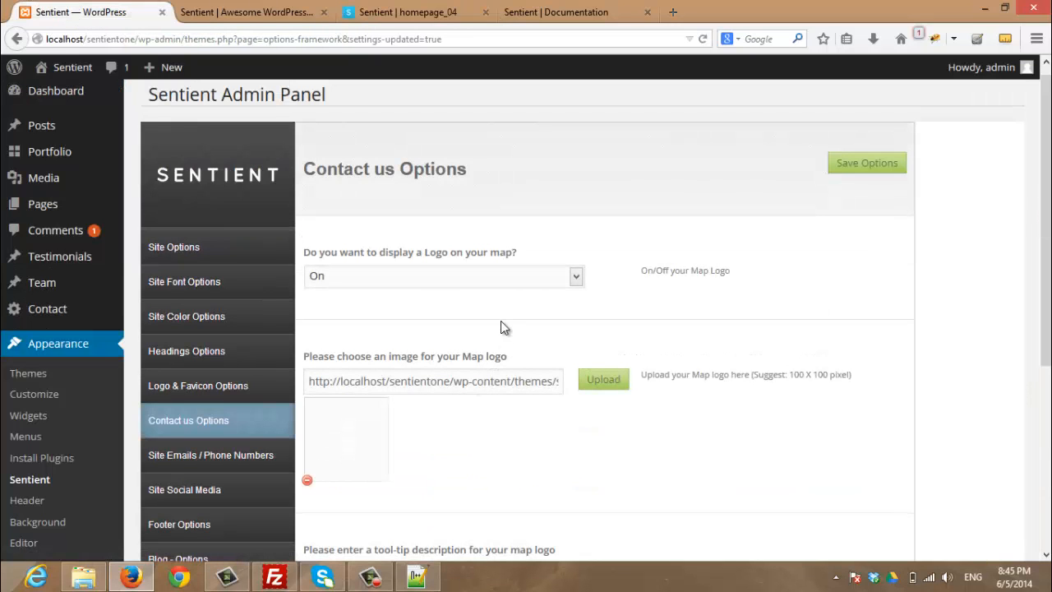
left_click(198, 460)
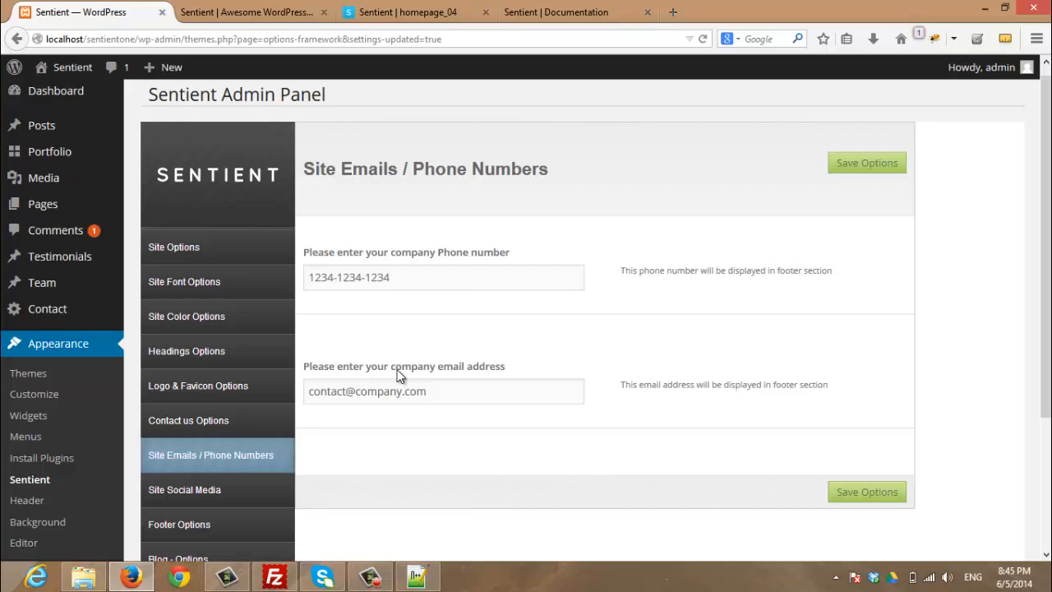
left_click(409, 14)
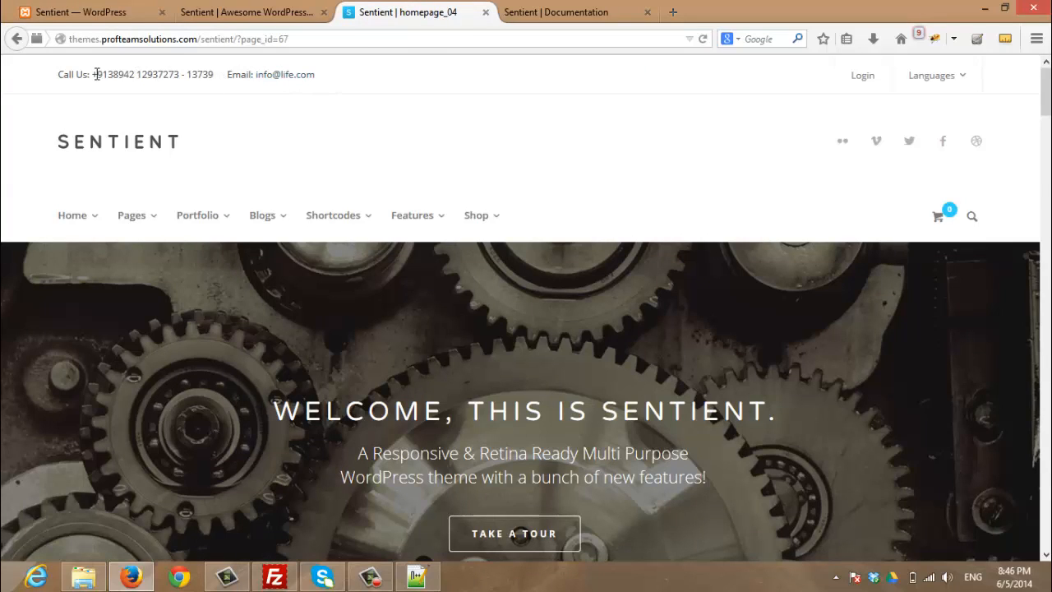
left_click(89, 10)
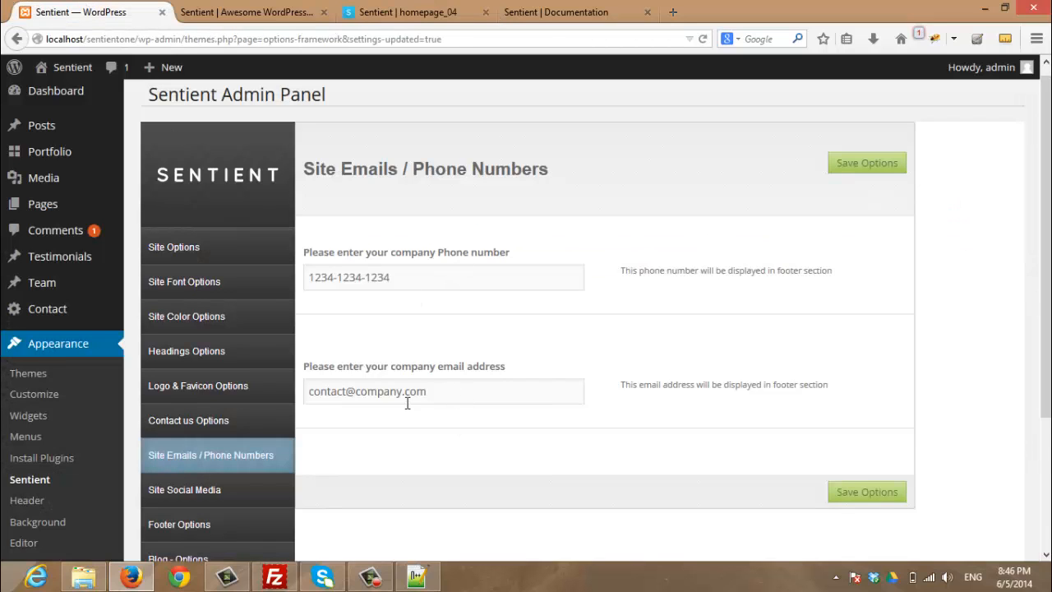
scroll(403, 401, "down", 3)
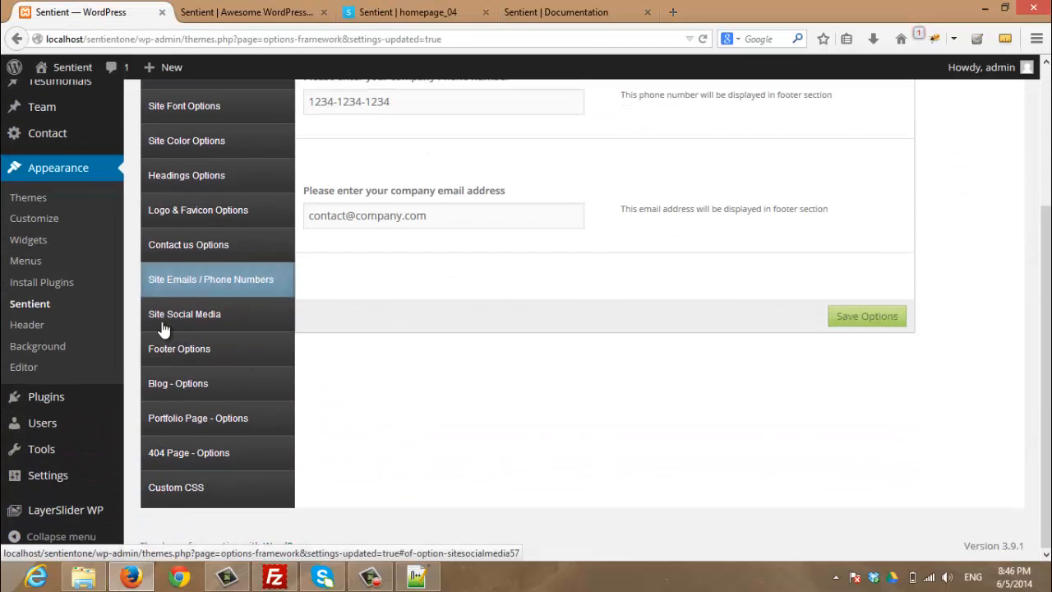
Review the Site Social Media URLs, each set to '#'
left_click(164, 329)
scroll(504, 351, "up", 2)
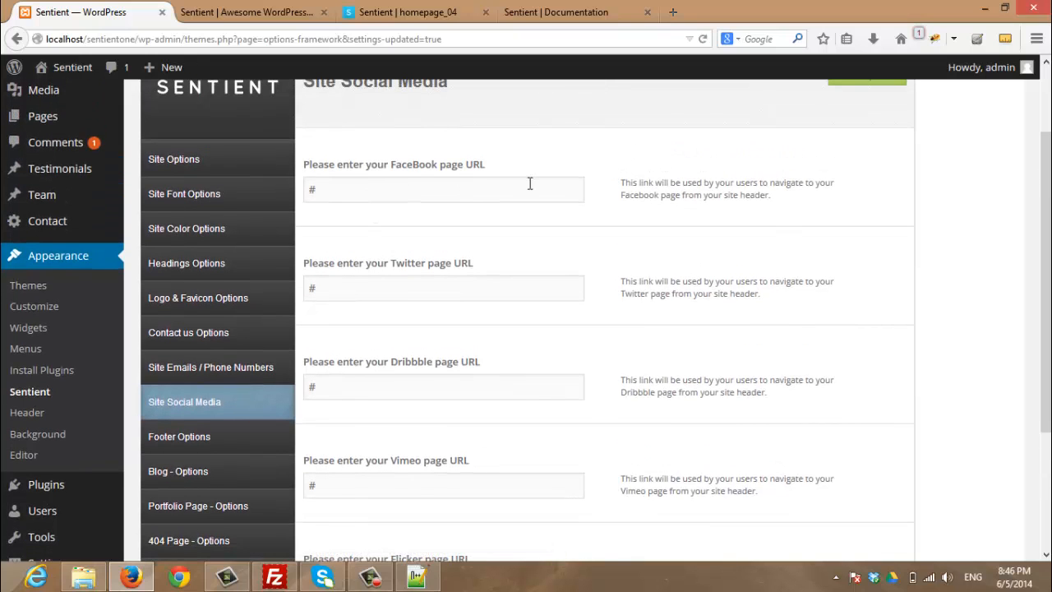
scroll(529, 184, "down", 2)
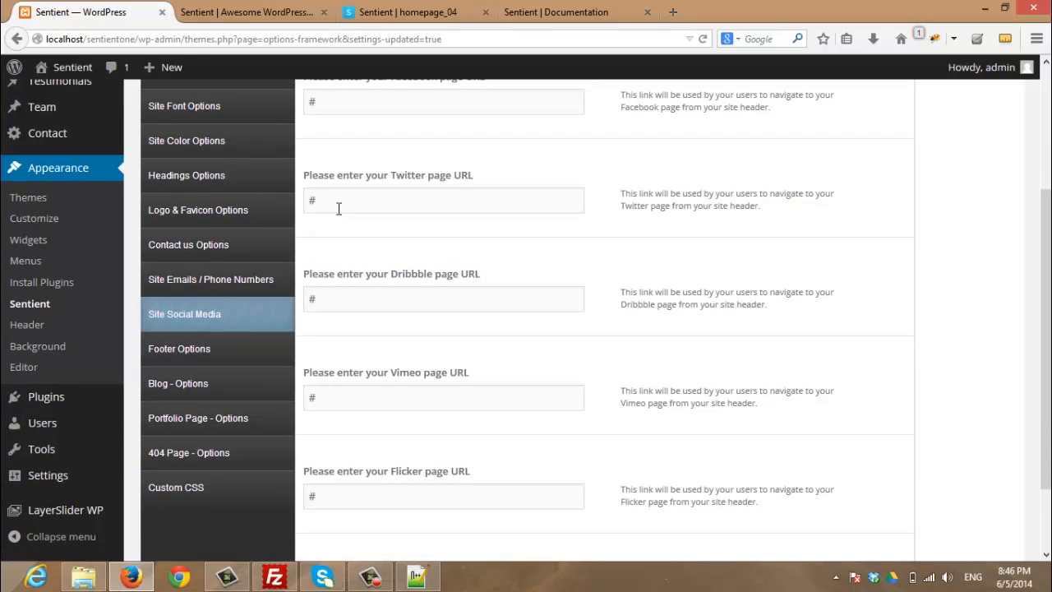
scroll(485, 209, "down", 2)
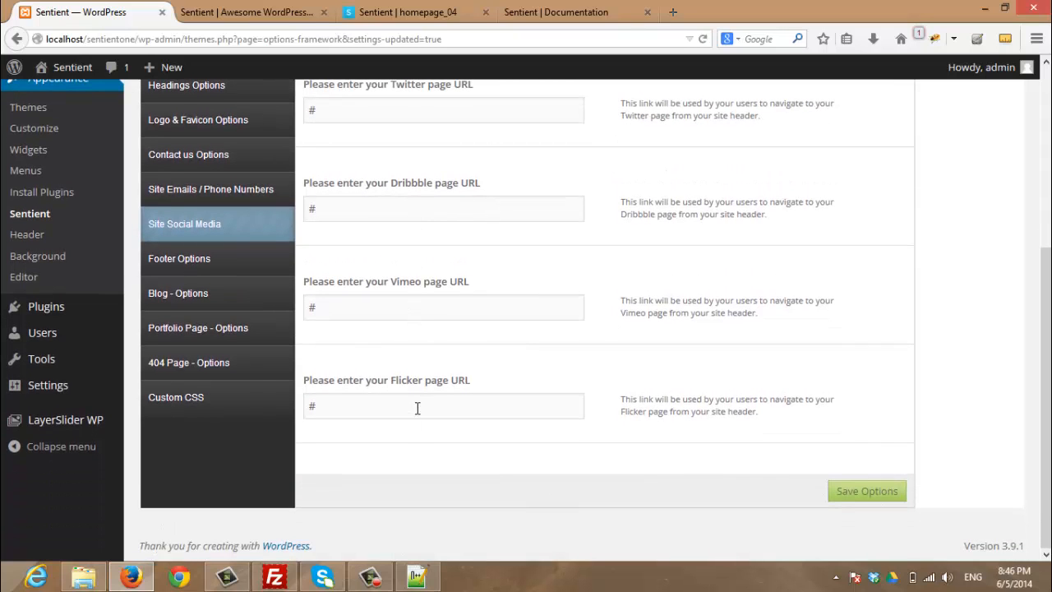
scroll(418, 409, "up", 2)
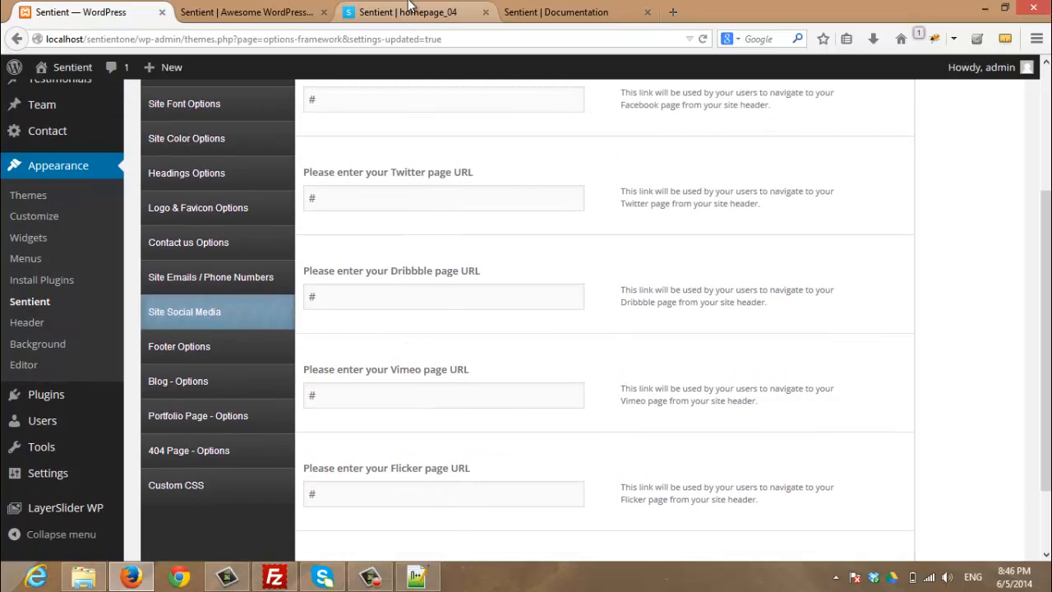
Compare the social icons on the demo homepage with the settings
left_click(408, 14)
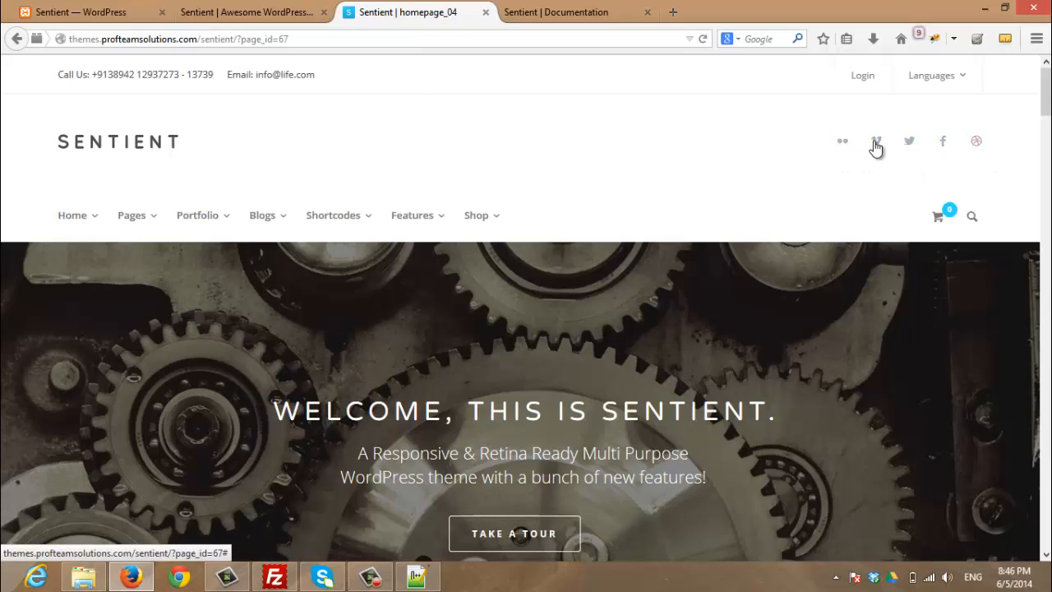
left_click(141, 11)
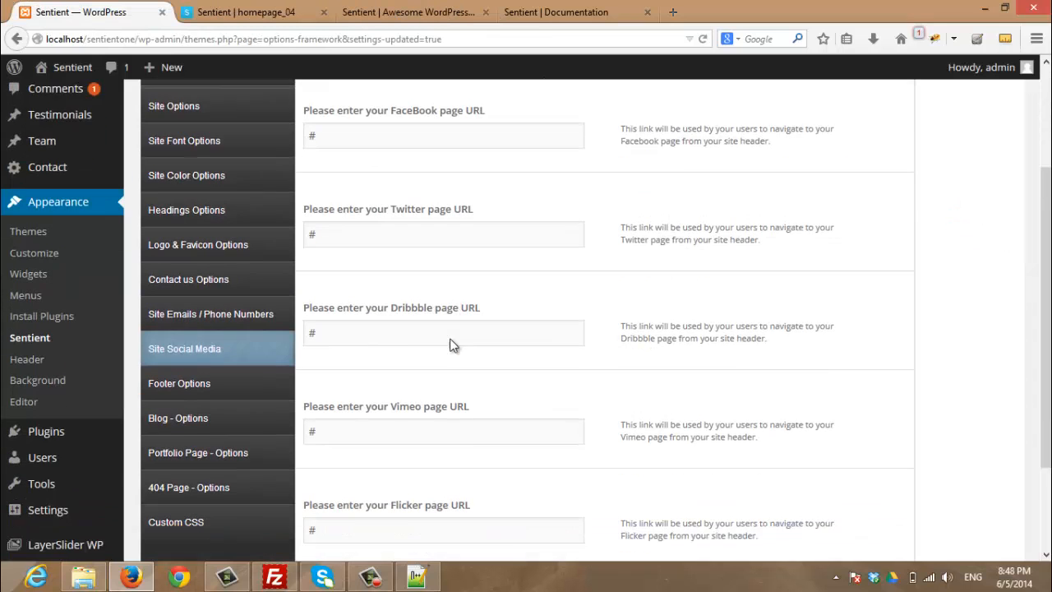
scroll(354, 343, "down", 1)
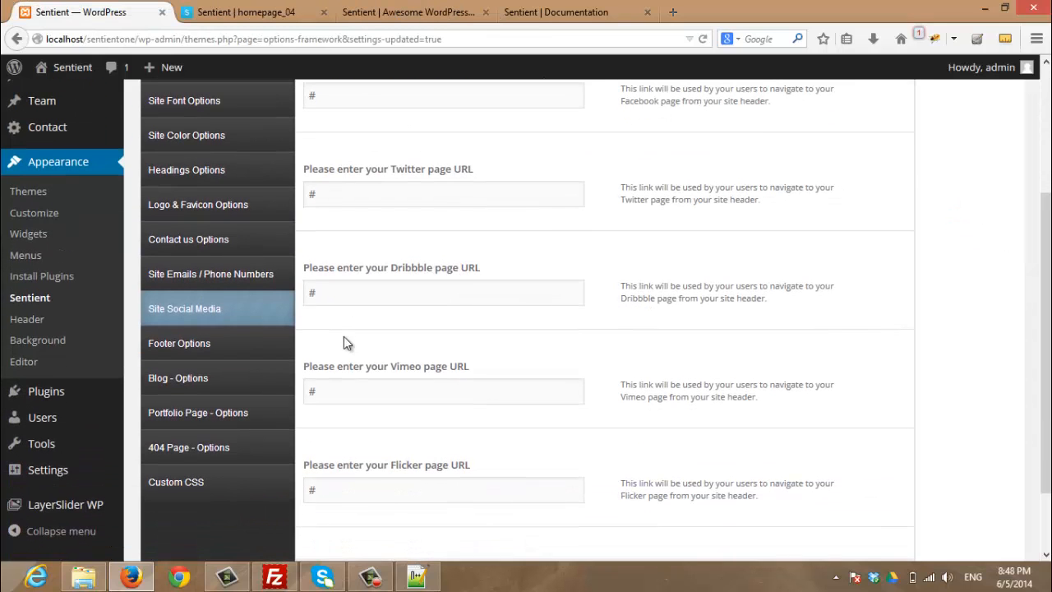
left_click(201, 343)
scroll(606, 336, "up", 2)
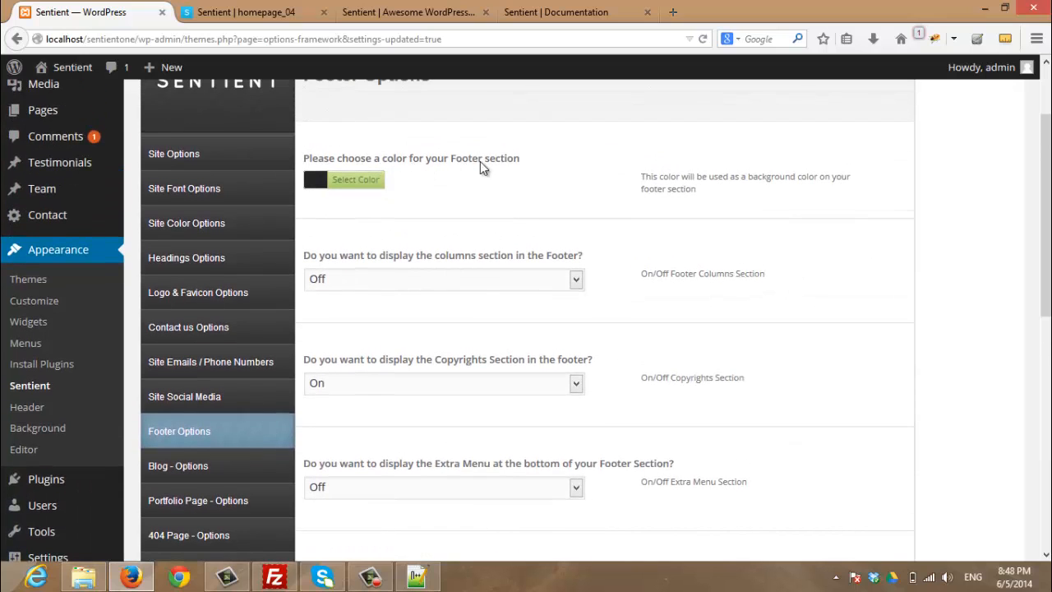
left_click(267, 12)
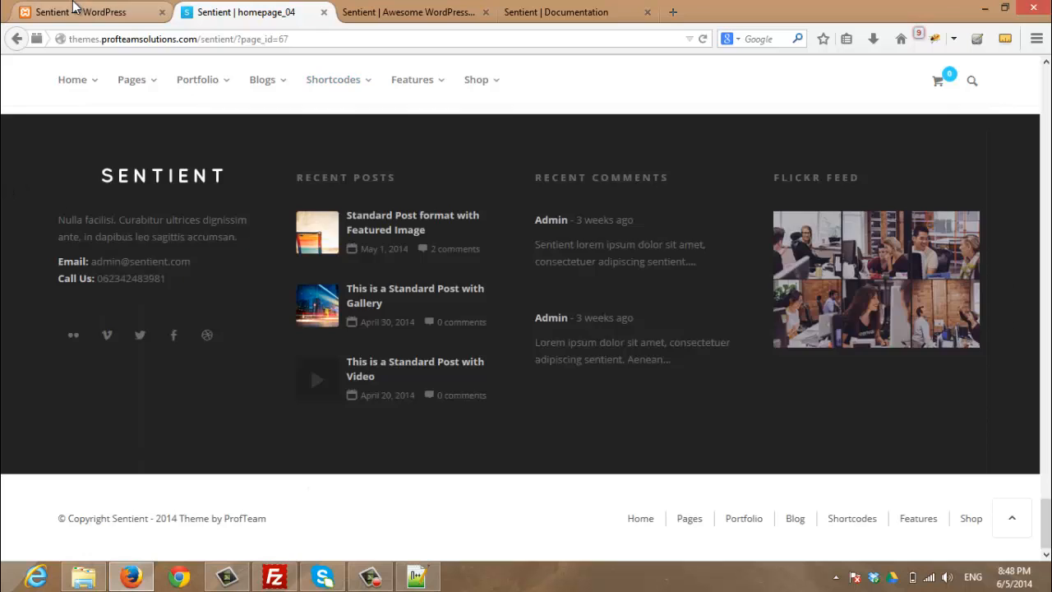
left_click(74, 9)
scroll(538, 277, "down", 2)
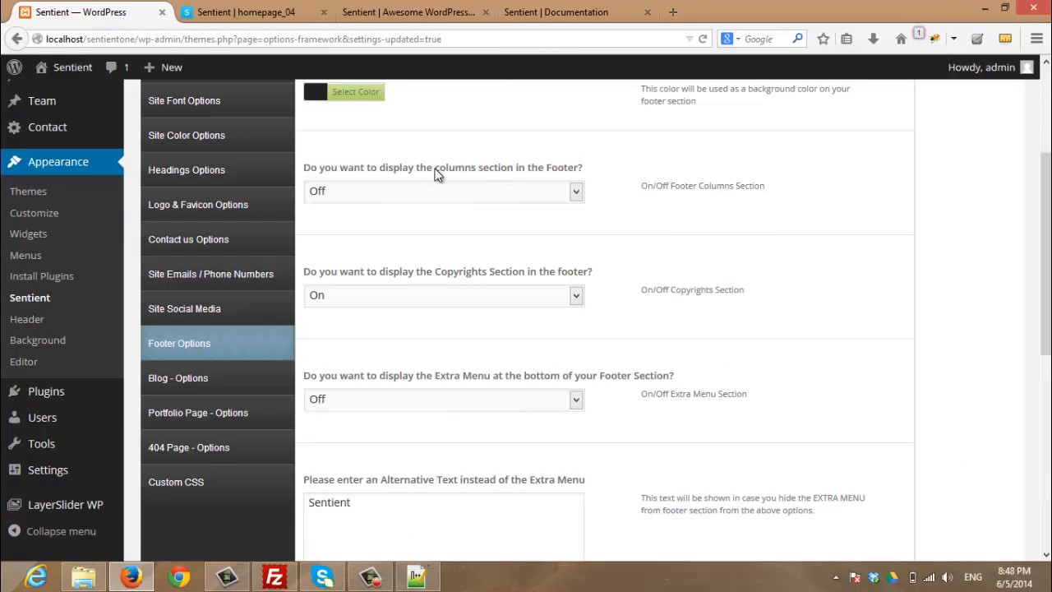
left_click(246, 14)
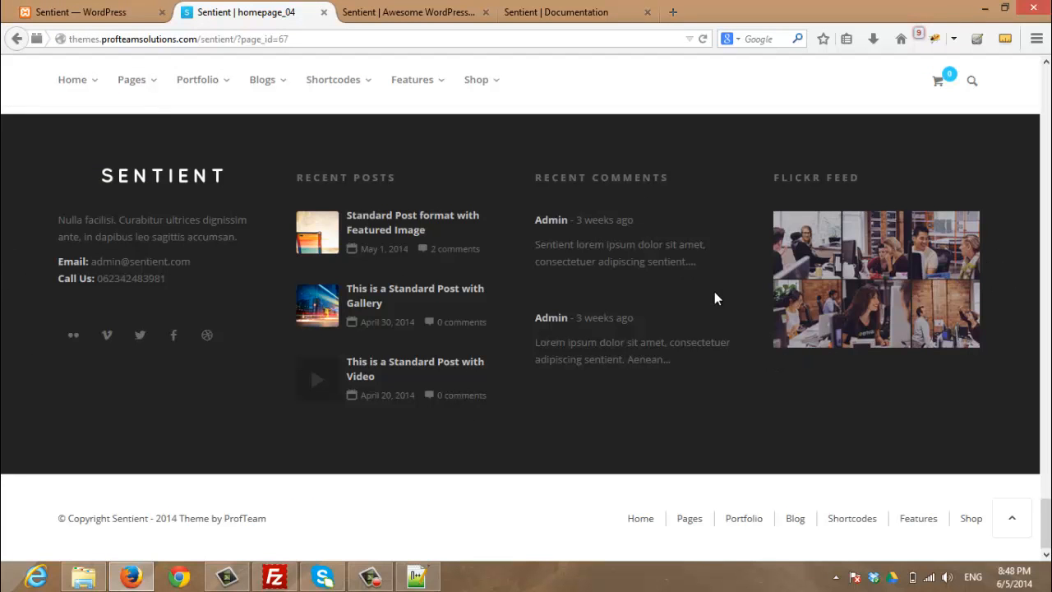
left_click(27, 10)
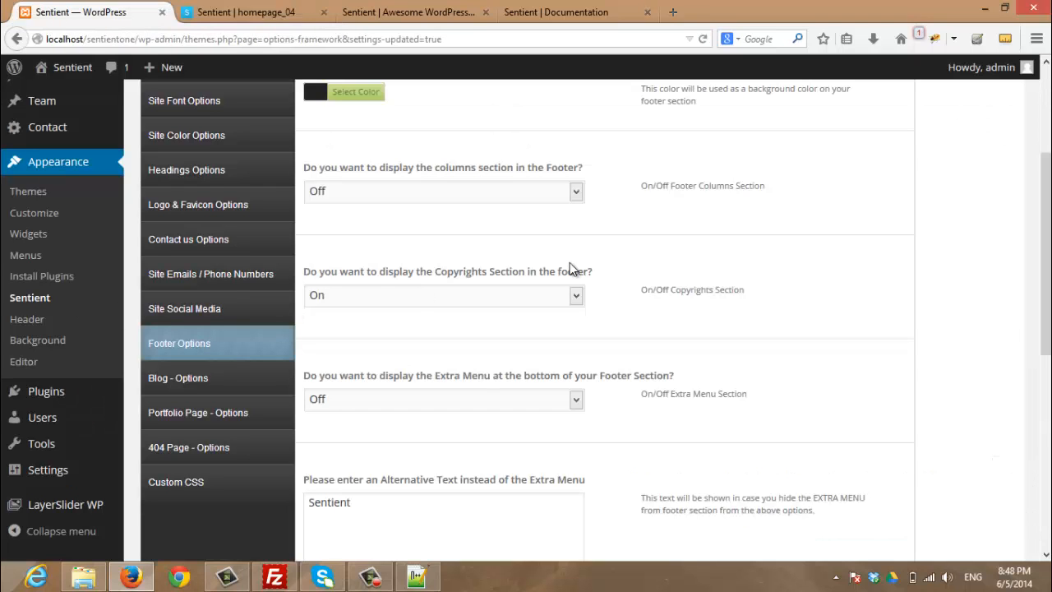
scroll(573, 269, "down", 2)
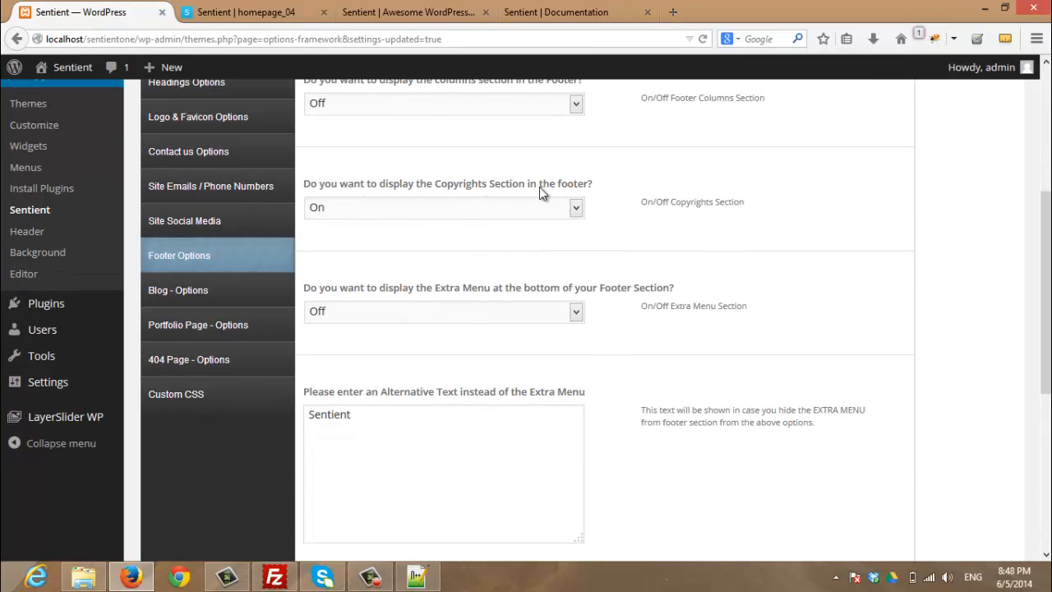
left_click(215, 10)
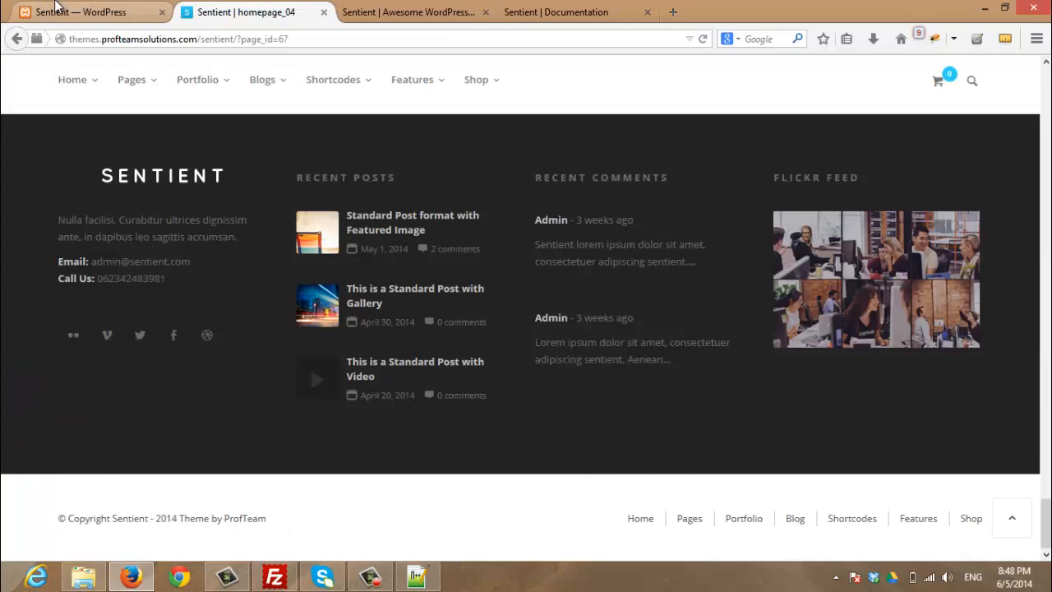
left_click(82, 12)
scroll(483, 267, "down", 2)
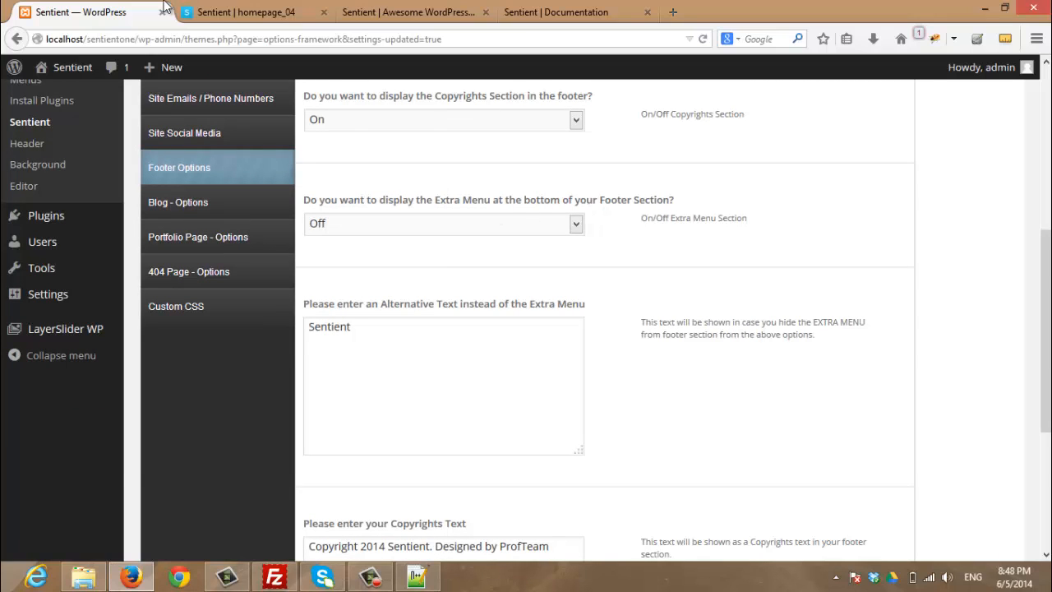
left_click(220, 10)
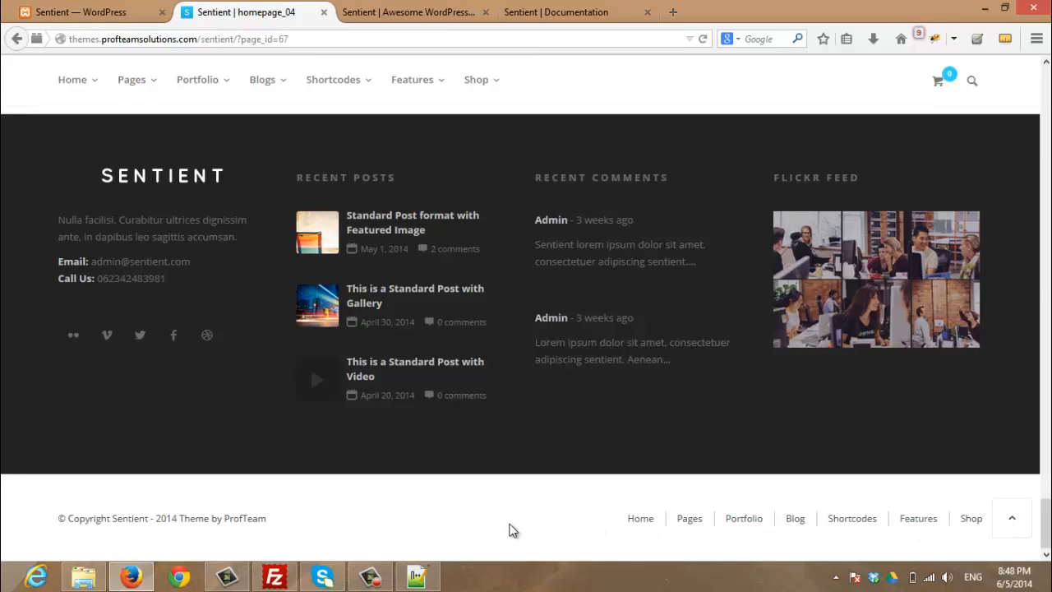
left_click(82, 12)
scroll(386, 231, "down", 2)
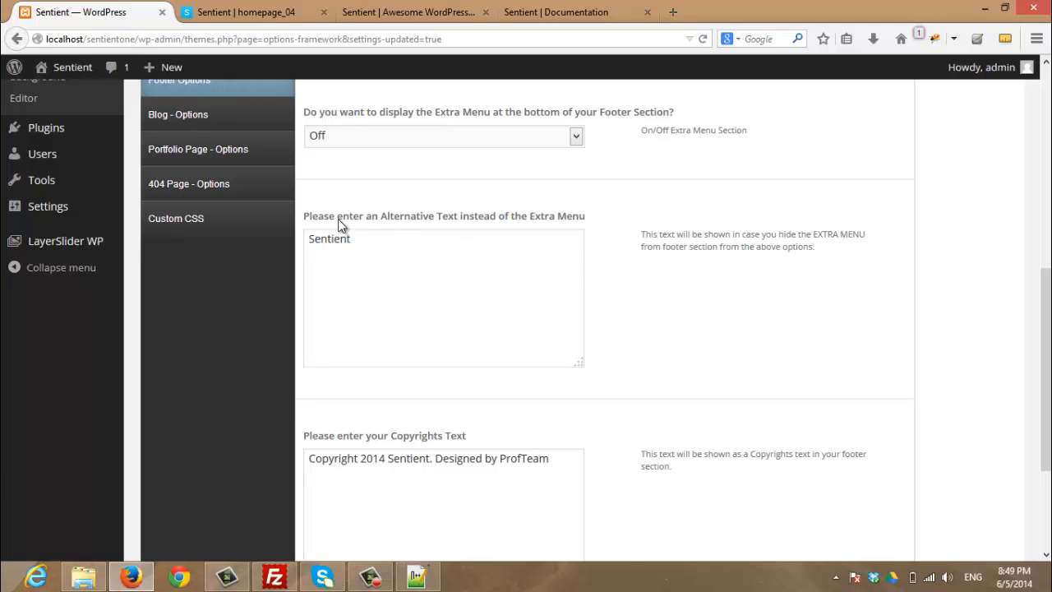
left_click(202, 12)
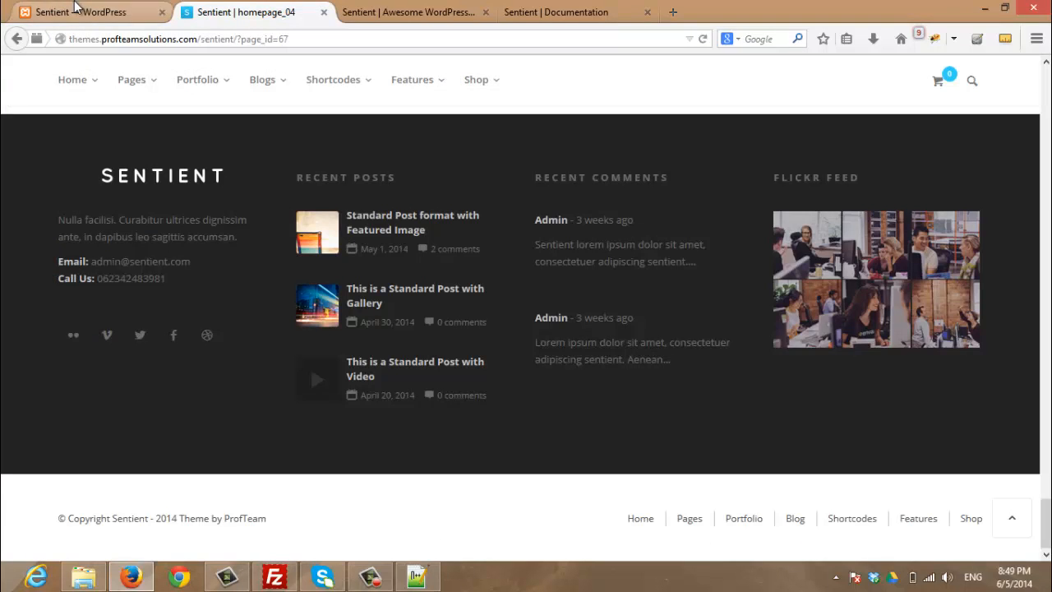
left_click(80, 12)
scroll(605, 327, "down", 3)
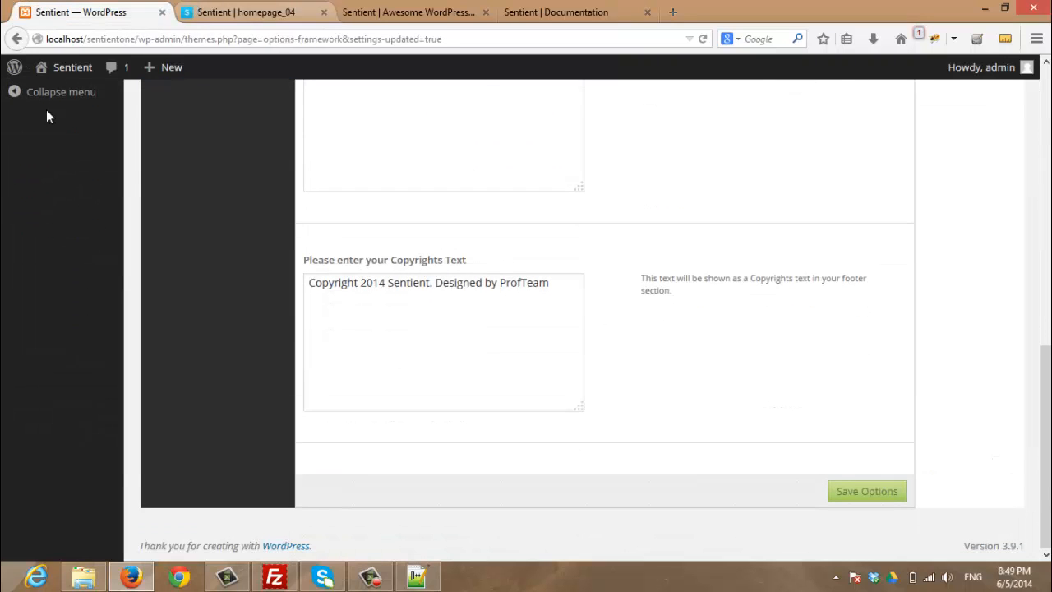
key("ctrl+Tab")
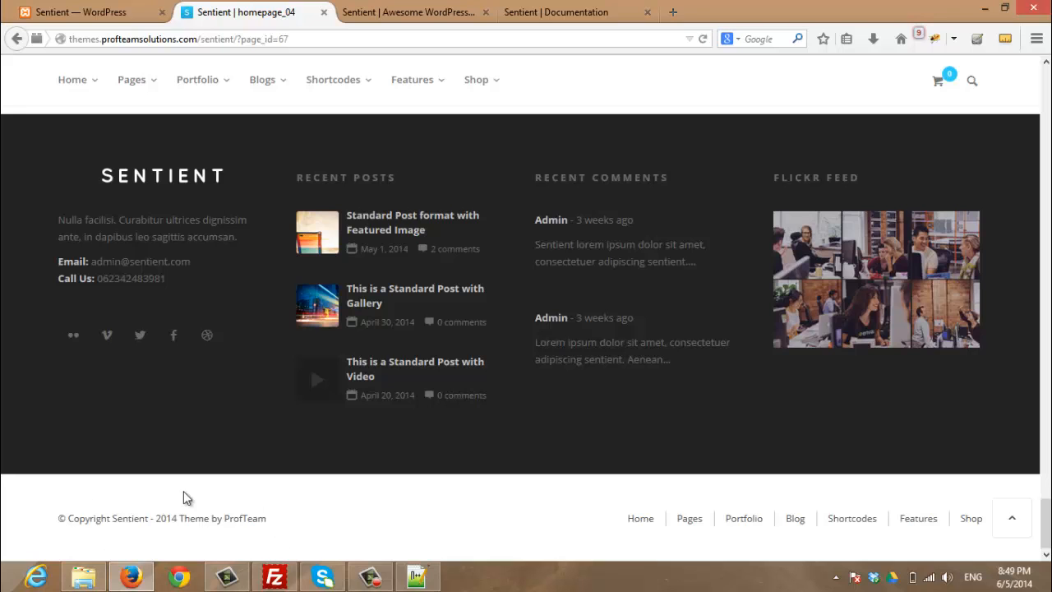
left_click(83, 11)
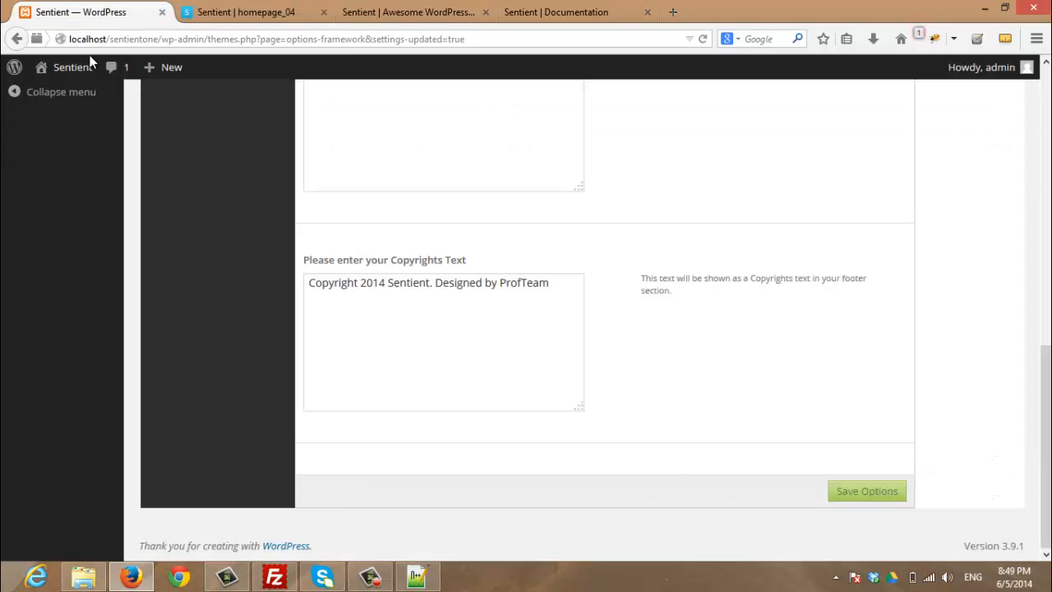
scroll(280, 312, "up", 5)
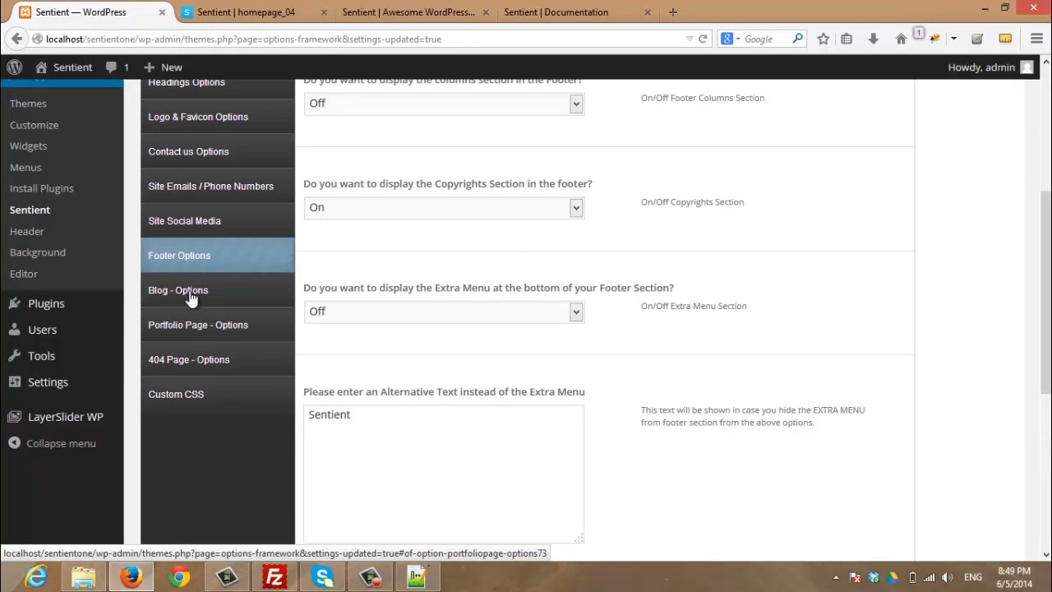
Compare Blog Options' About Author setting with the demo single blog post
left_click(188, 294)
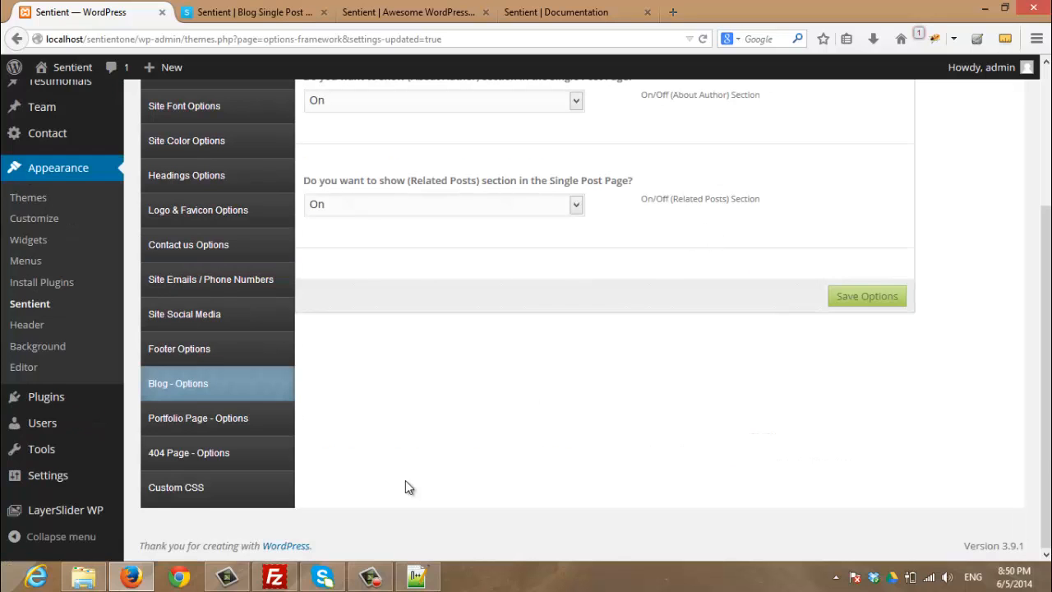
scroll(431, 450, "up", 3)
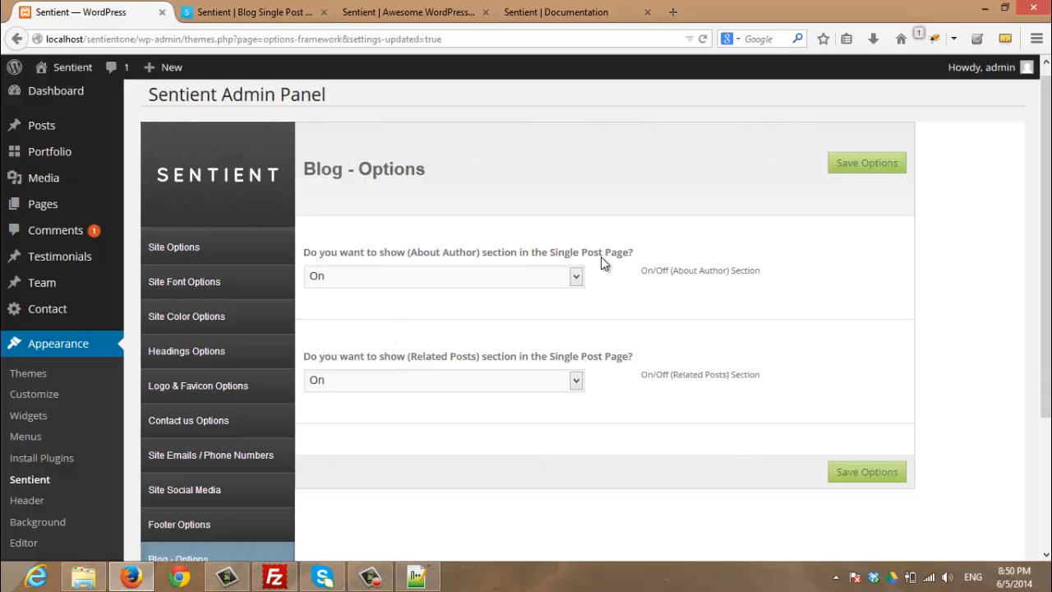
left_click(227, 12)
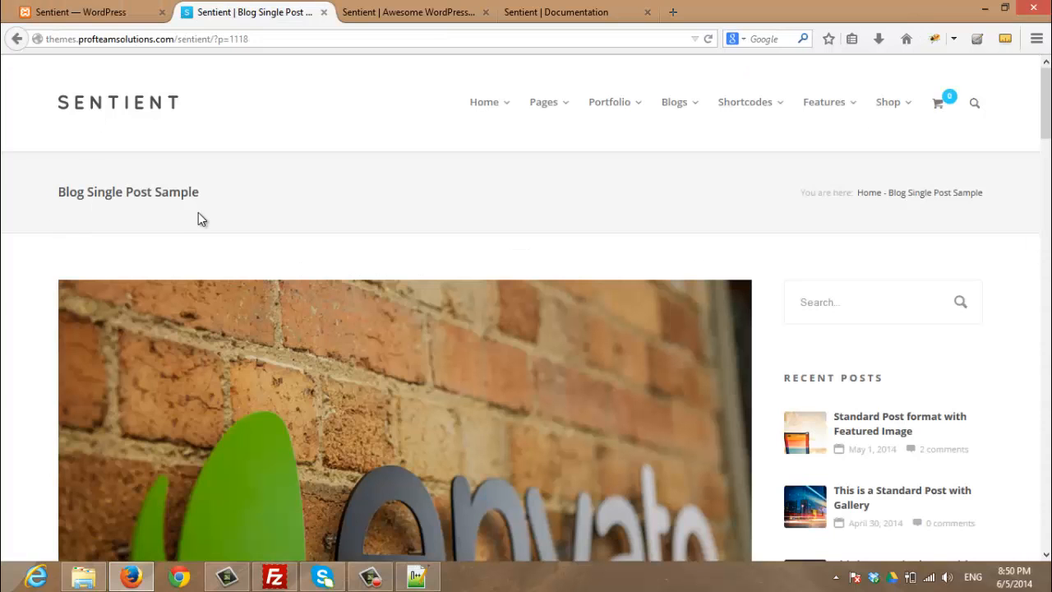
scroll(36, 309, "down", 10)
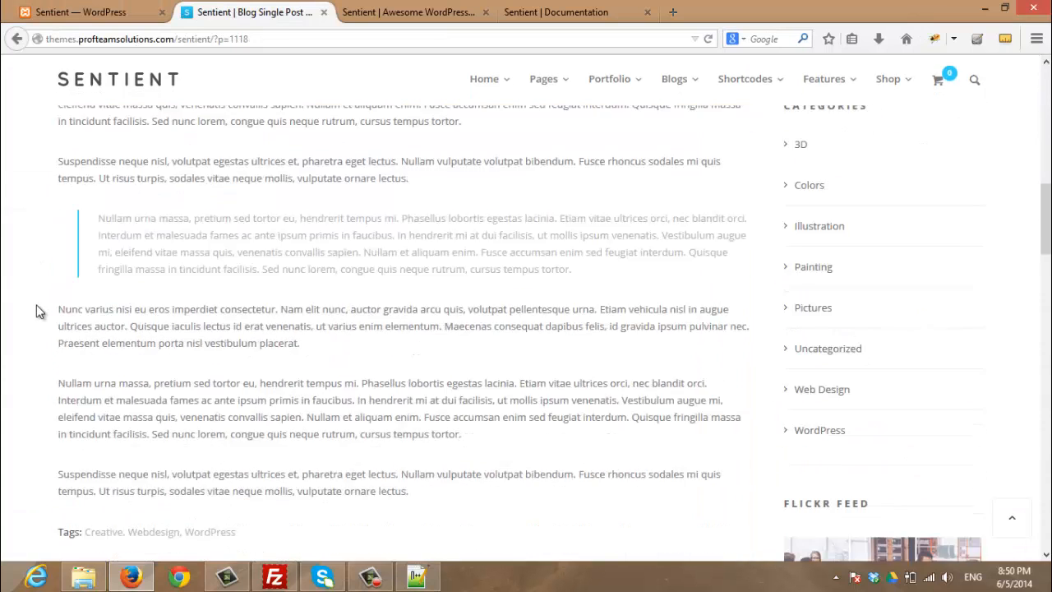
scroll(36, 309, "down", 5)
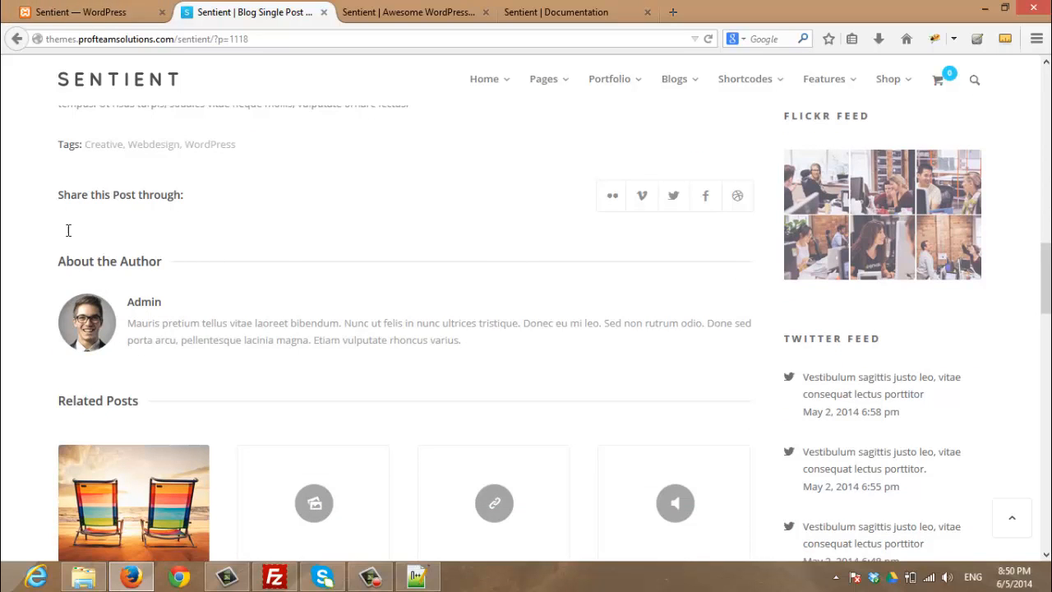
left_click(82, 11)
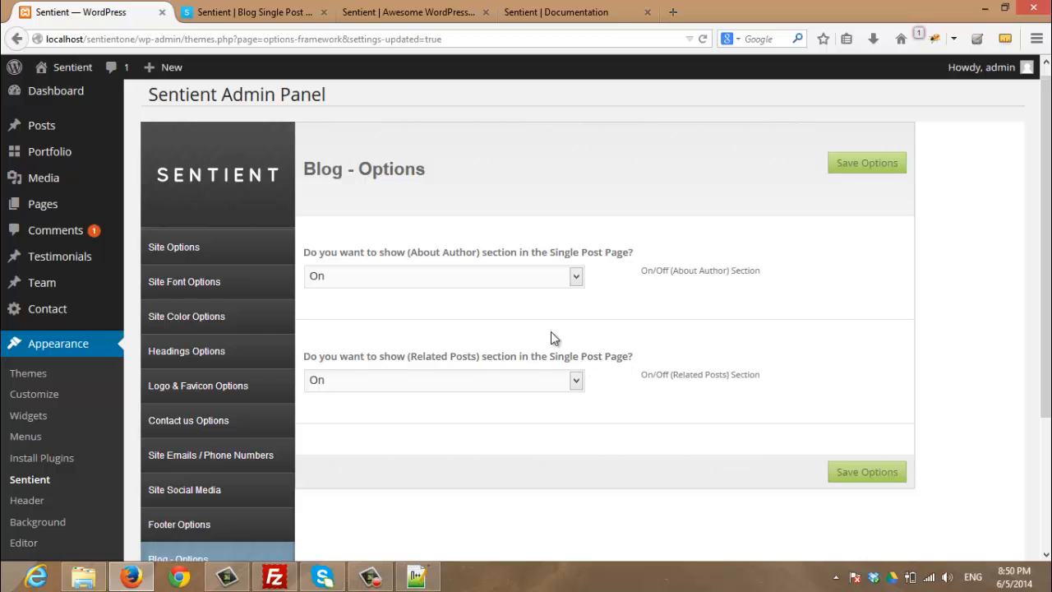
Compare the Related Posts setting with the demo post's Related Posts section
left_click(289, 7)
scroll(153, 359, "down", 2)
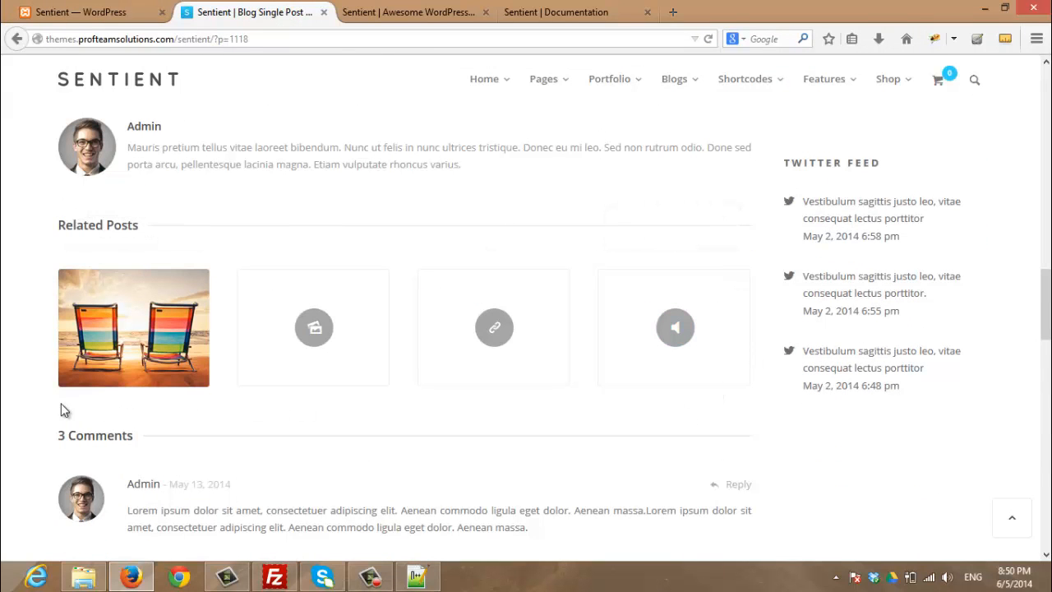
left_click(74, 12)
scroll(390, 410, "up", 1)
scroll(389, 410, "down", 2)
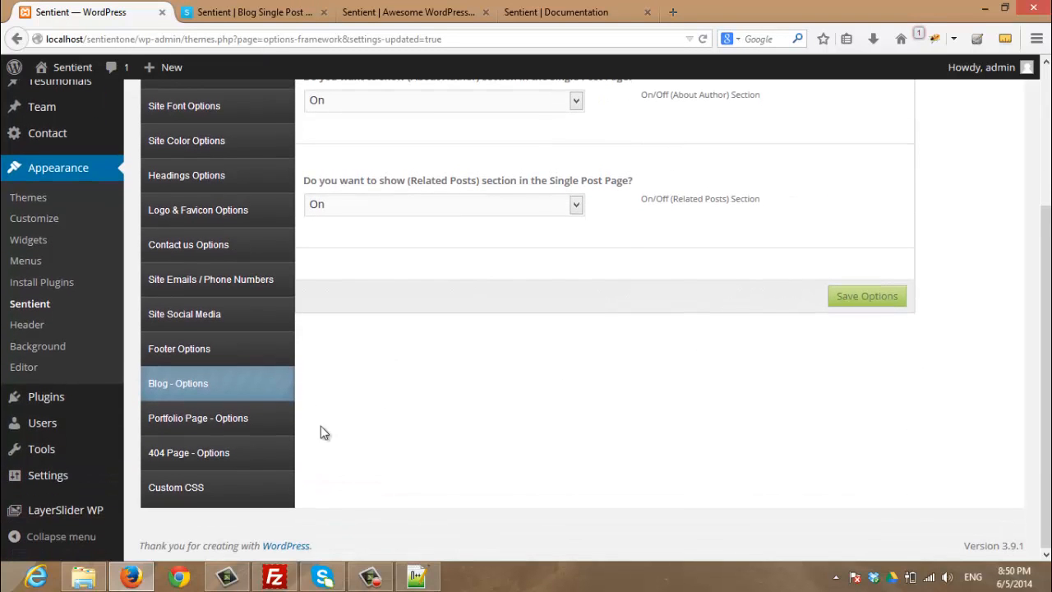
Compare the empty Portfolio page URL in Portfolio Page Options with the Equilibrium portfolio demo
left_click(196, 424)
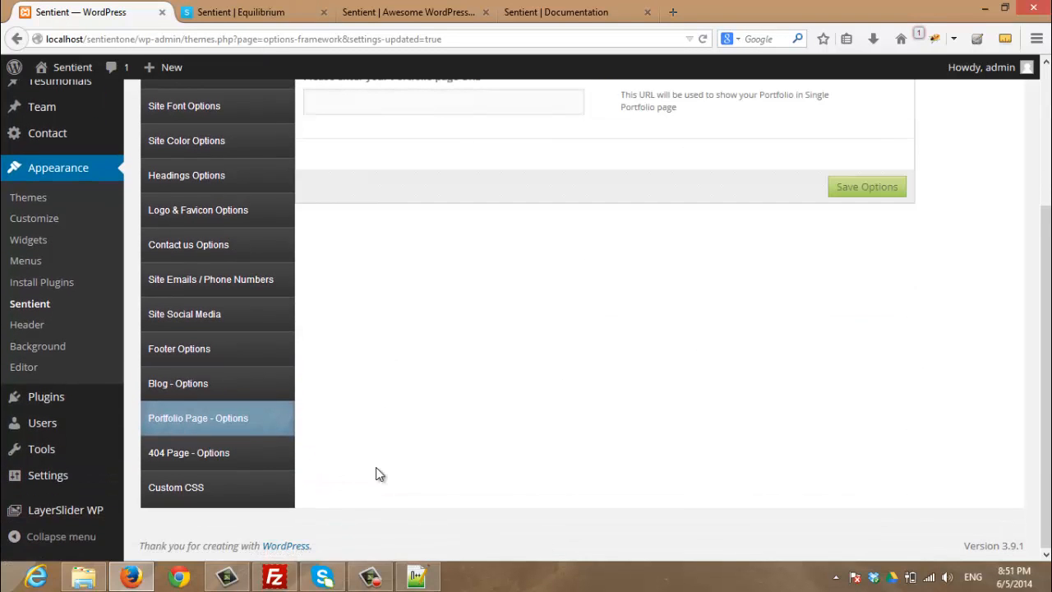
scroll(461, 437, "up", 4)
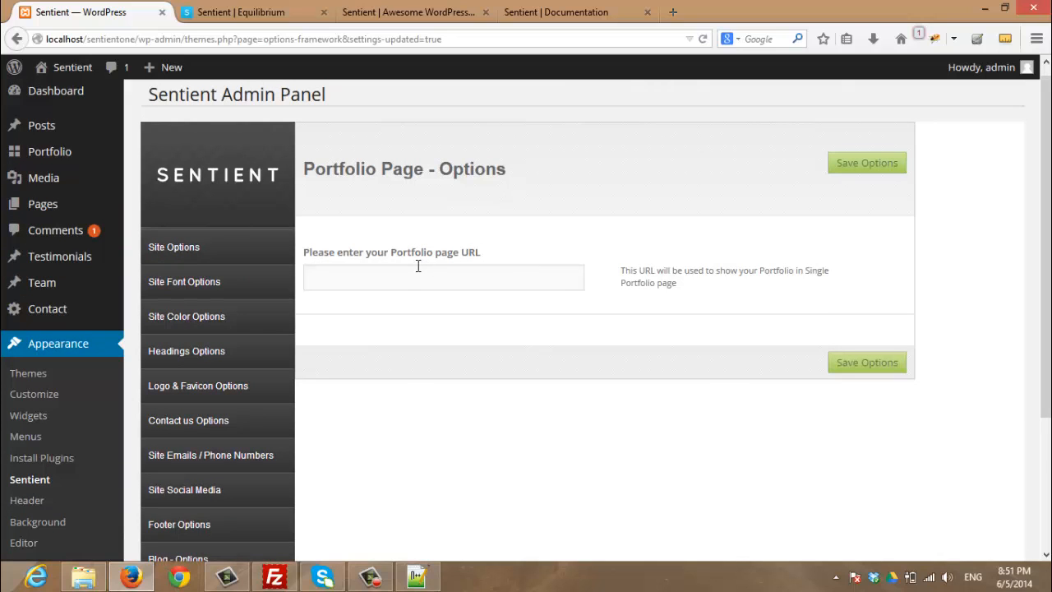
left_click(225, 12)
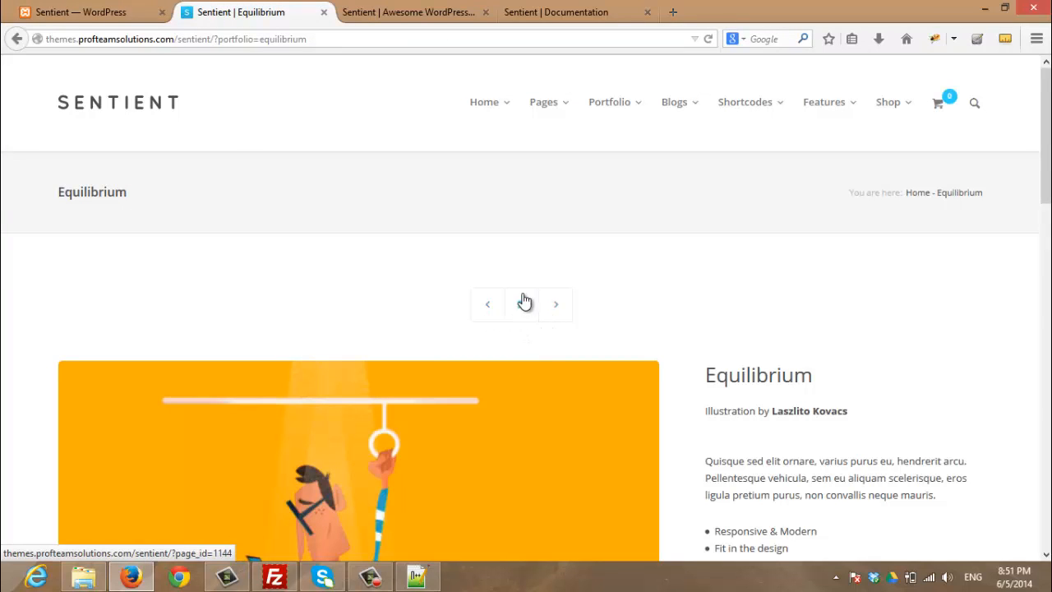
left_click(115, 12)
scroll(371, 409, "down", 3)
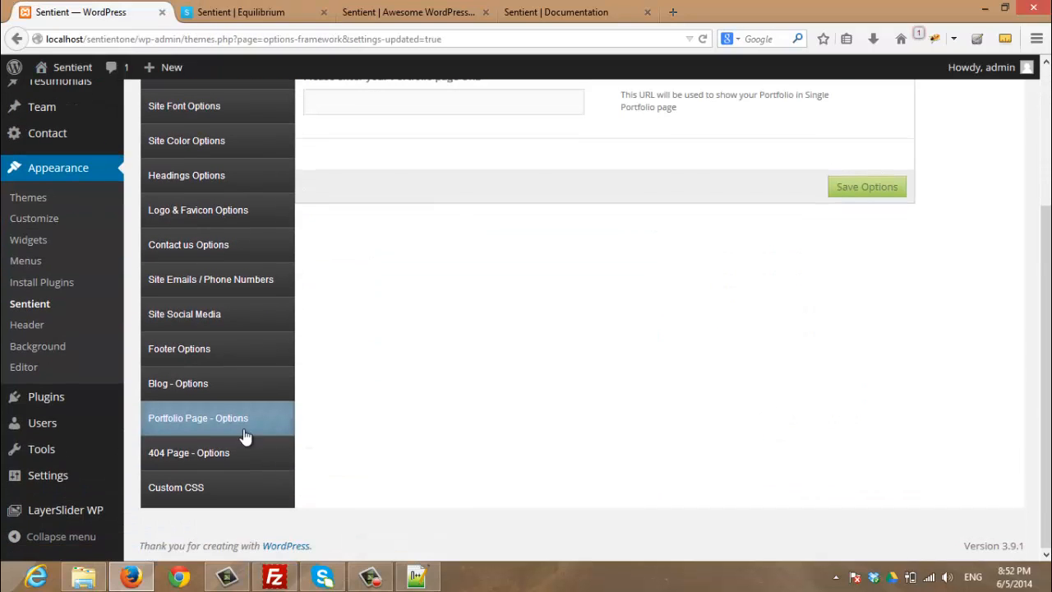
Review the 404 Page Options title setting against the demo's Page not found page
left_click(185, 463)
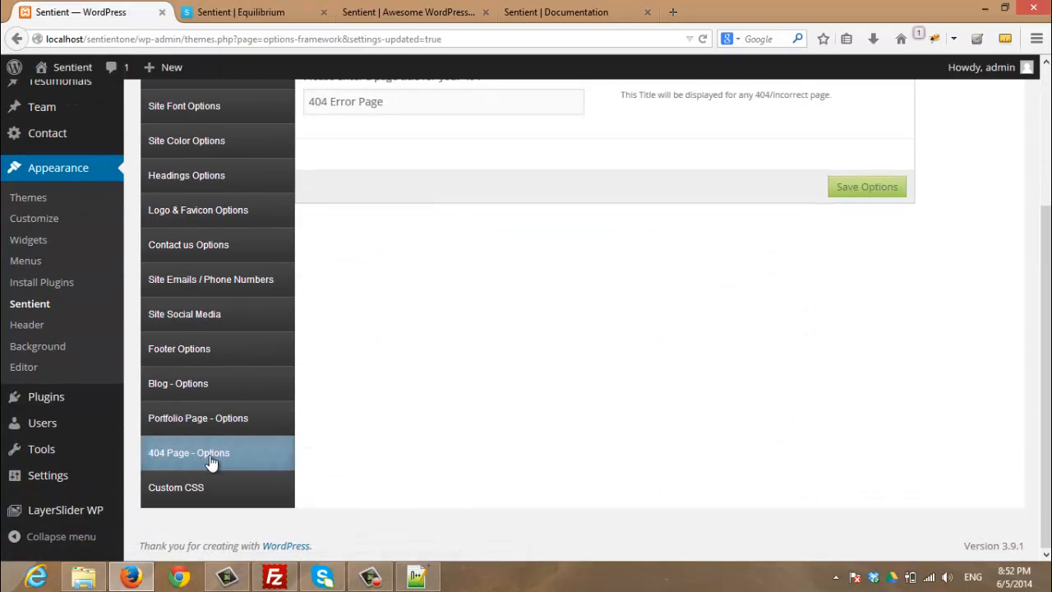
scroll(452, 503, "up", 3)
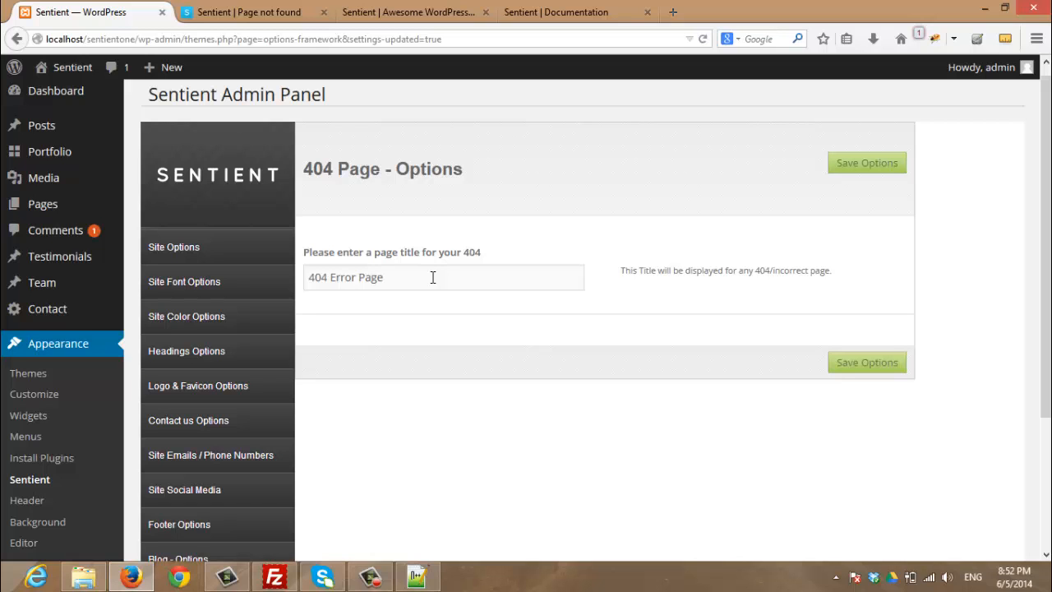
left_click(227, 10)
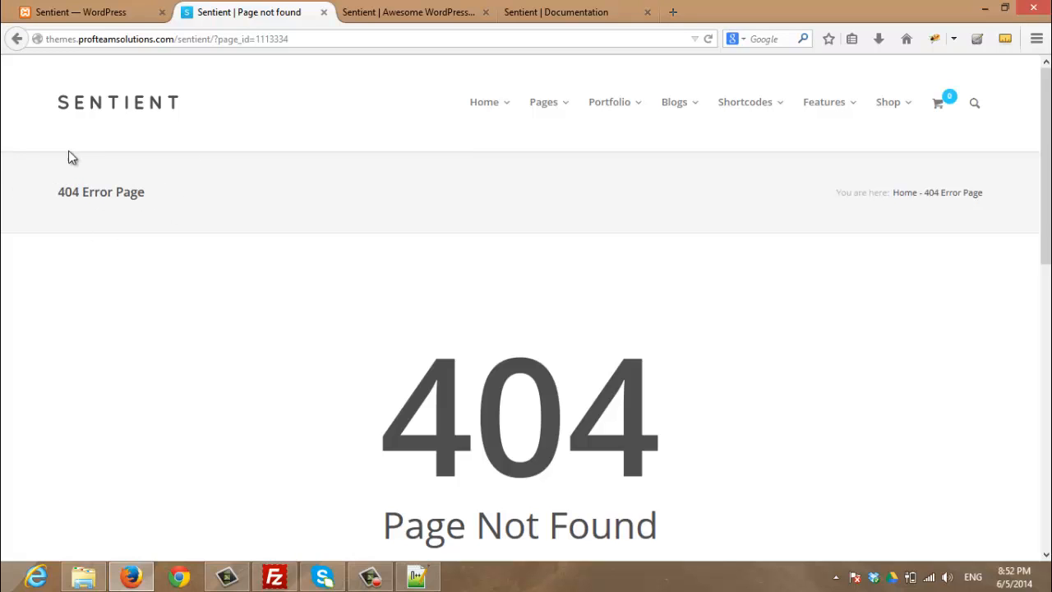
left_click(21, 7)
Bring up the Custom CSS section and check that its code box is empty
scroll(339, 457, "down", 3)
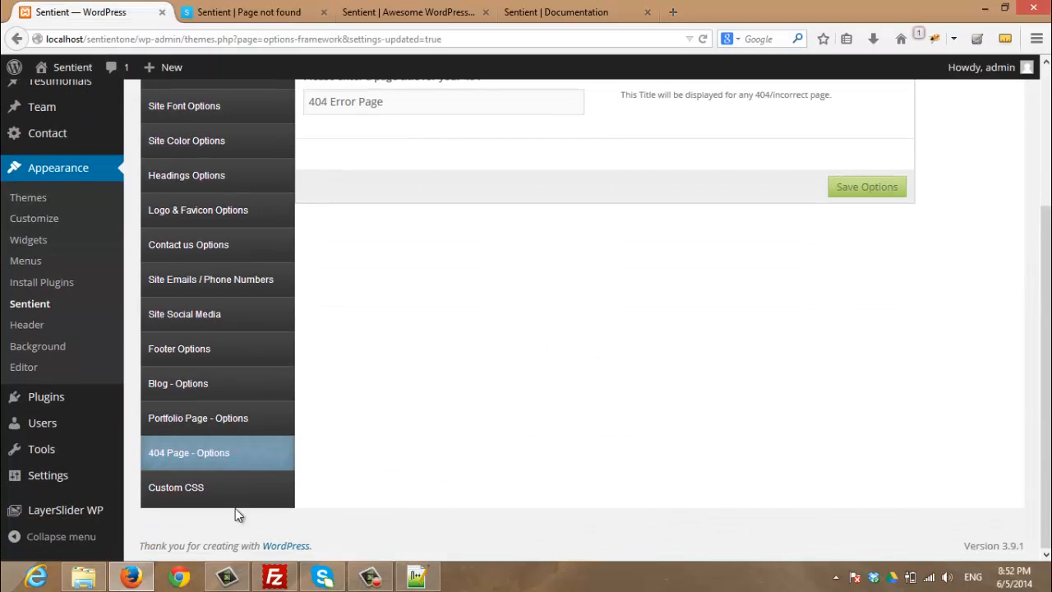
left_click(188, 491)
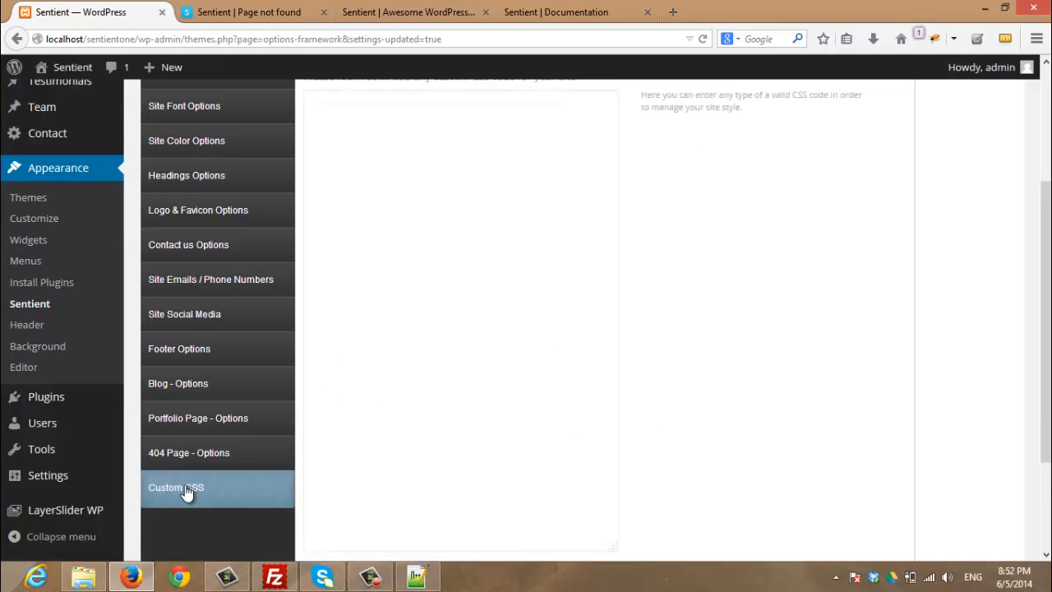
scroll(495, 484, "up", 2)
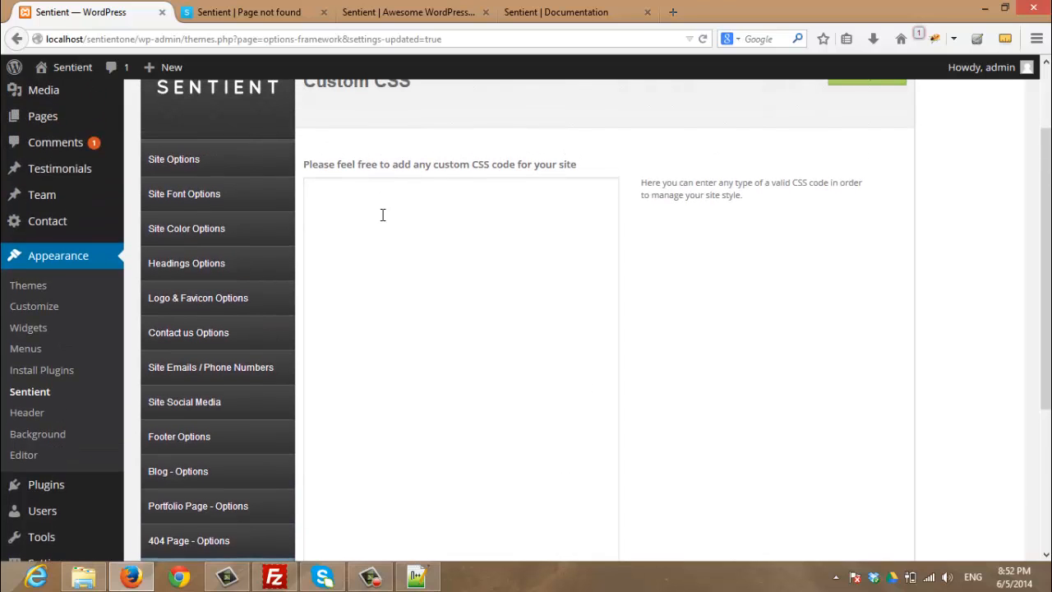